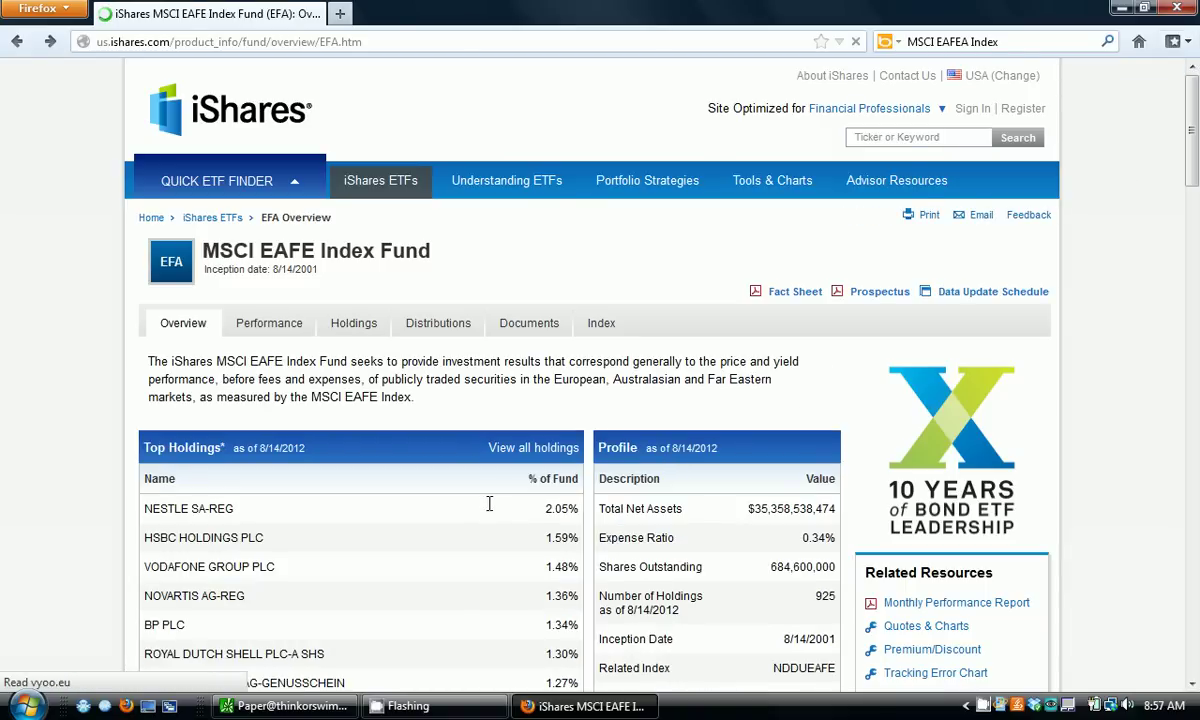
Step: Examine the country weightings in the Top Countries table of the EFA fund overview, from the United Kingdom through Sweden
scroll(490, 504, "down", 15)
scroll(340, 405, "up", 10)
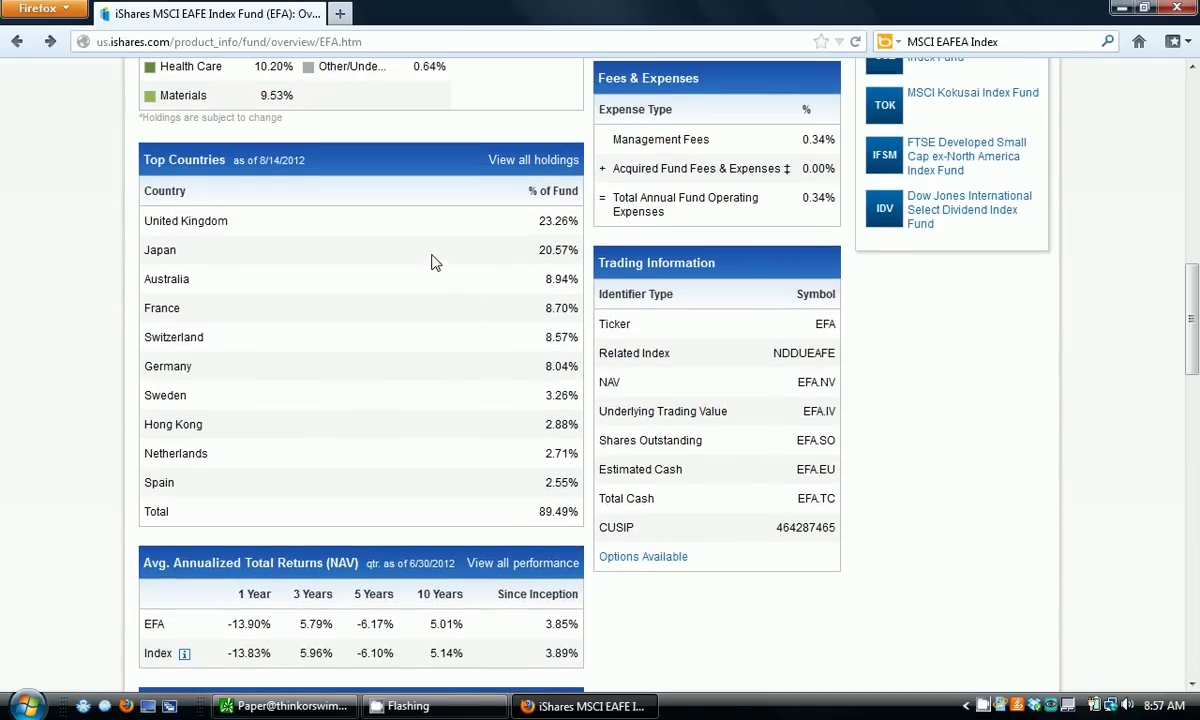
left_click_drag(206, 220, 196, 286)
left_click(146, 247)
double_click(159, 249)
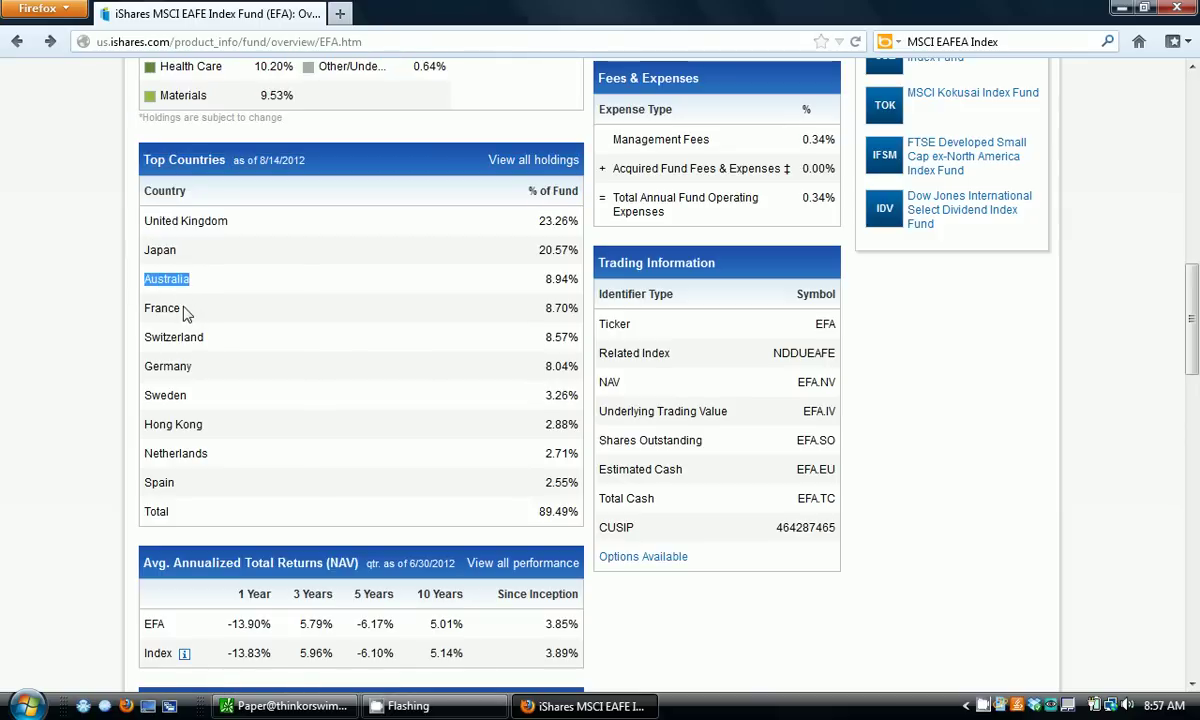
left_click_drag(197, 400, 157, 325)
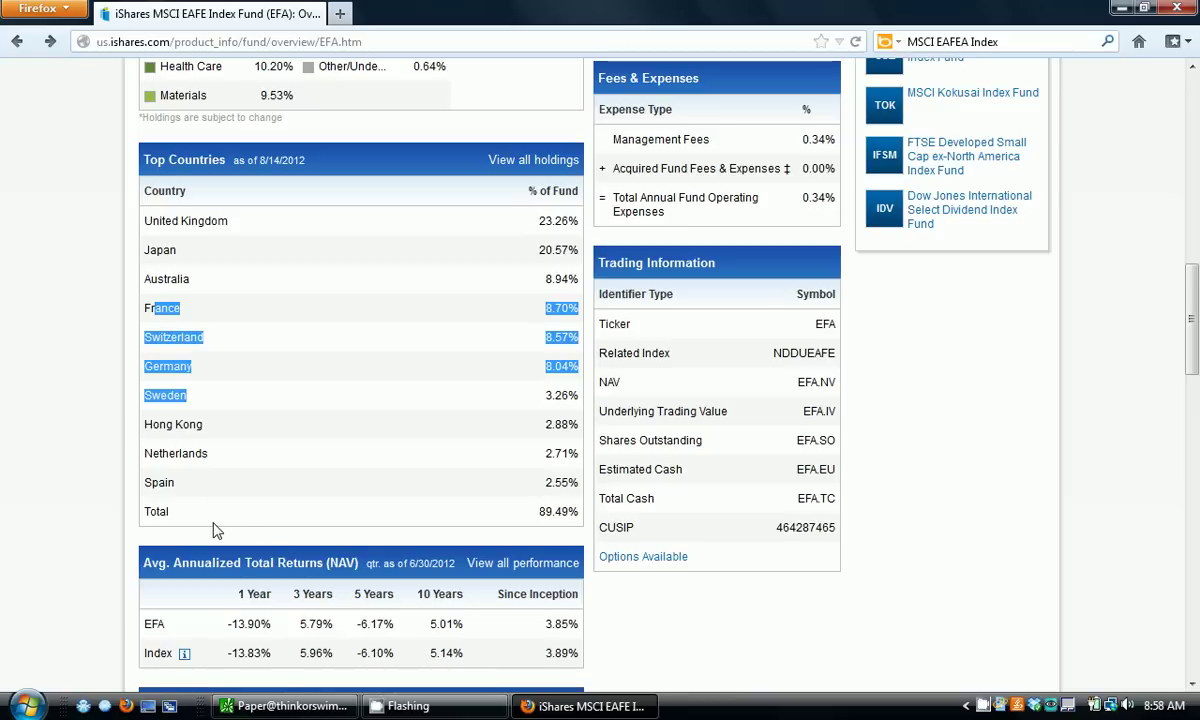
left_click(281, 503)
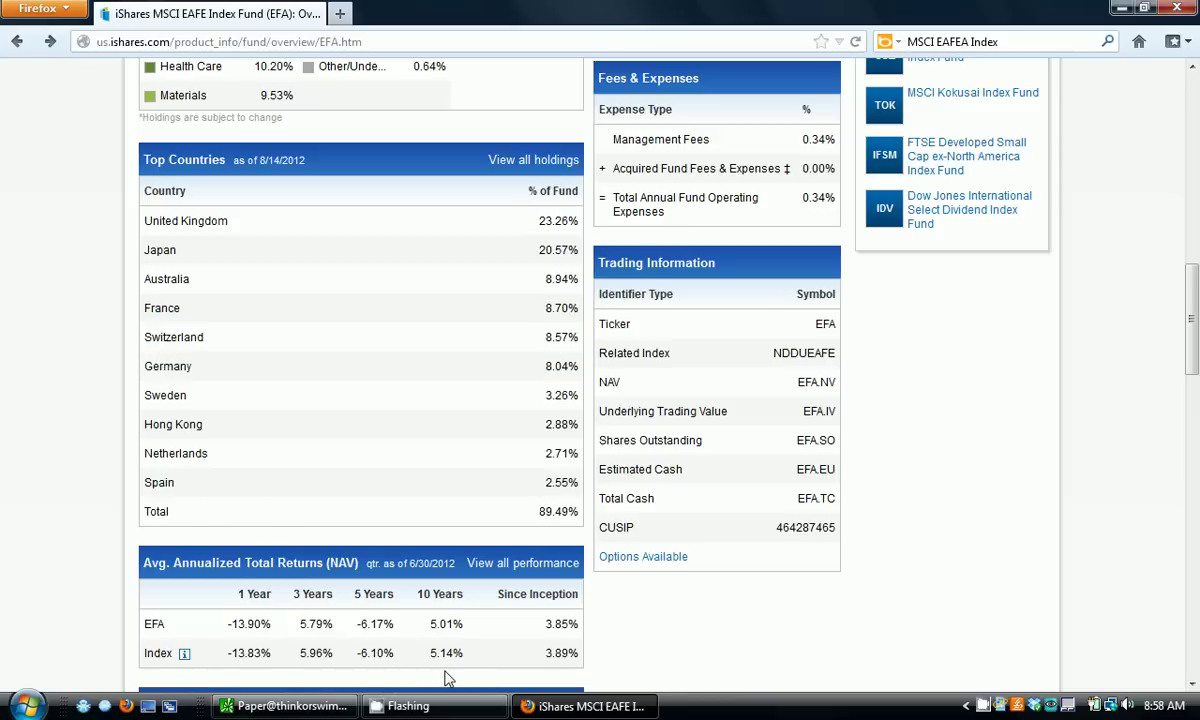
Step: Switch to thinkorswim, view the chart for EWJ, and return to the EFA chart
left_click(255, 707)
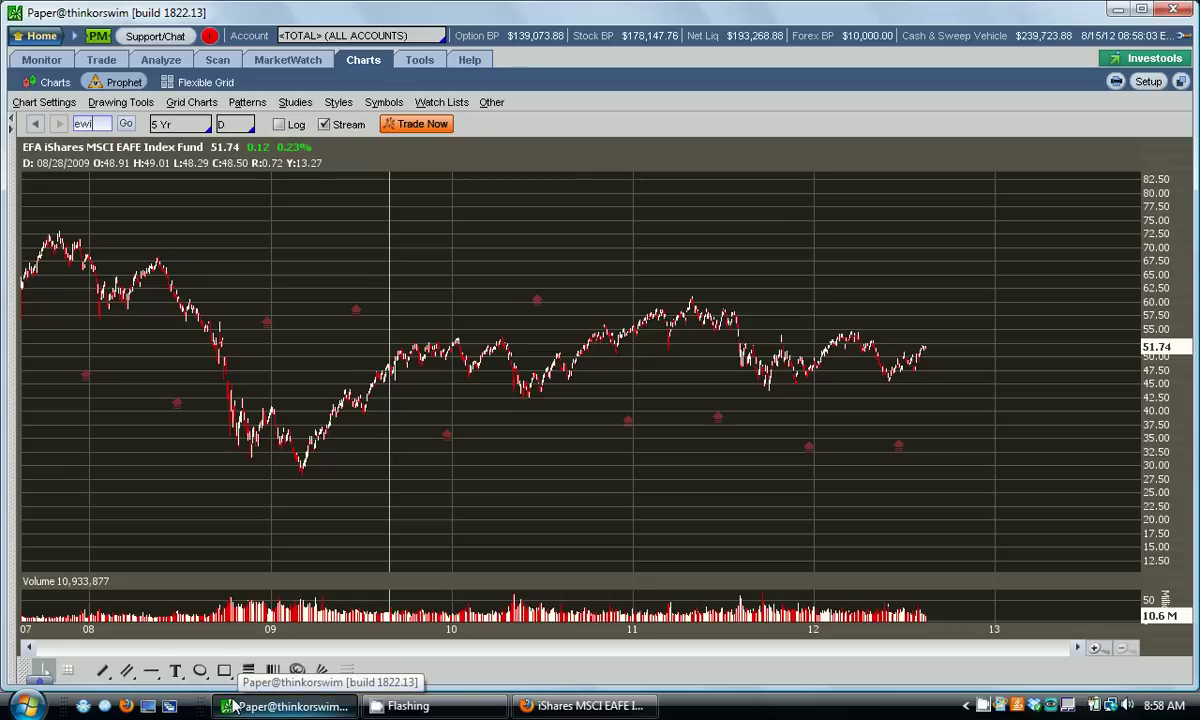
type("ewi")
key("Return")
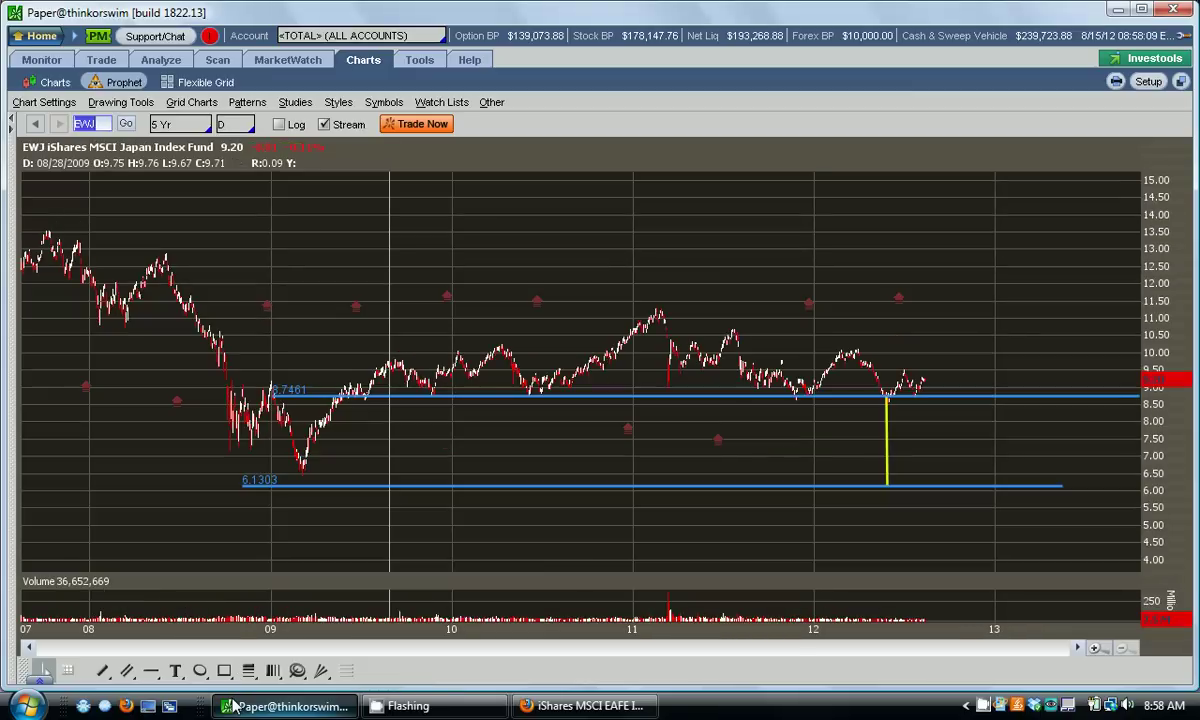
type("efa")
key("Return")
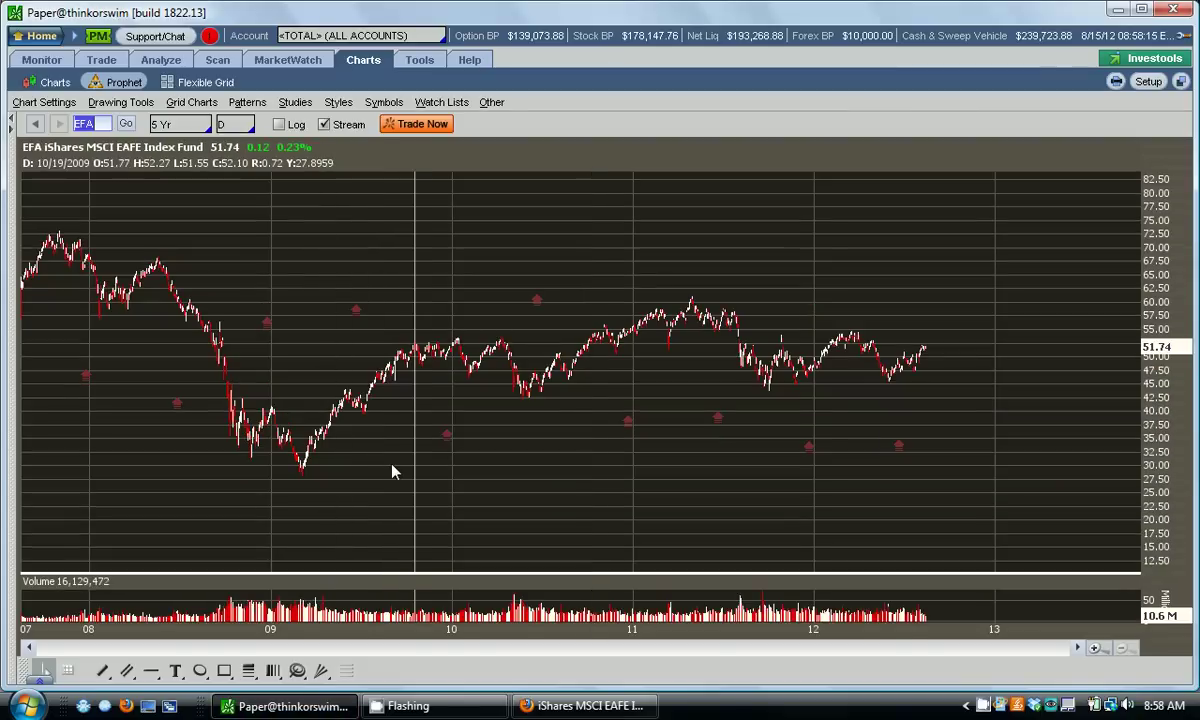
Step: Draw a horizontal support line at about 42.52 beneath the 2010 lows on the EFA chart
left_click(151, 670)
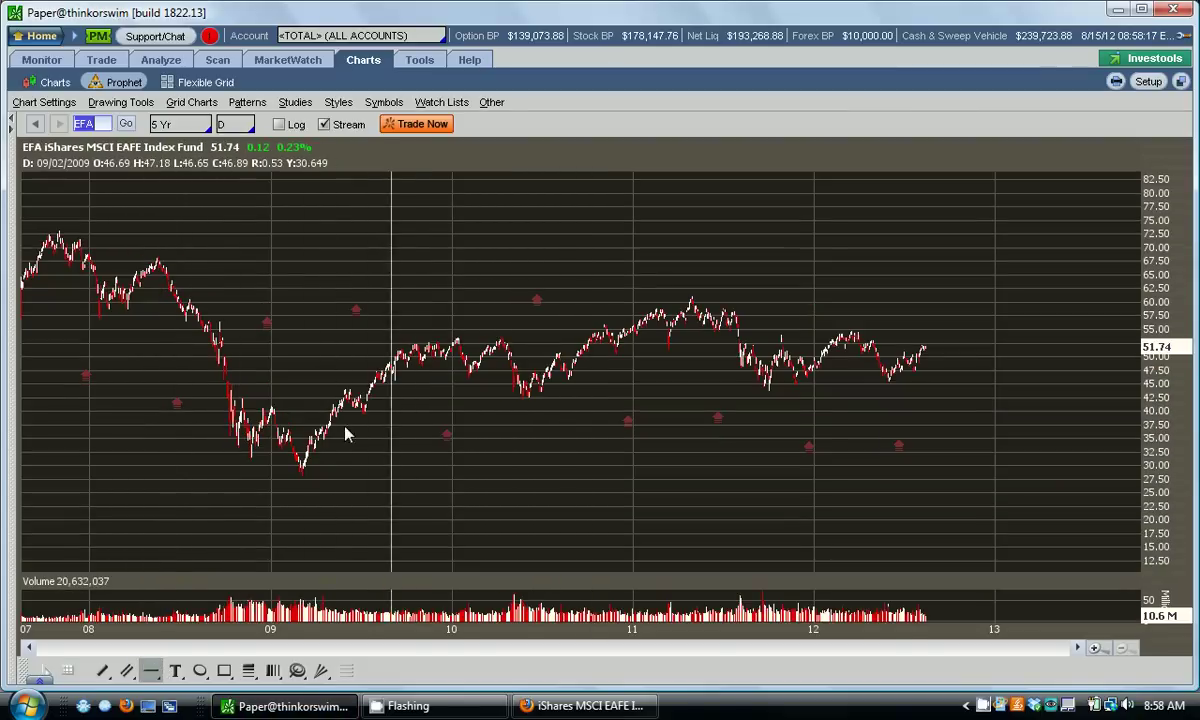
left_click(271, 366)
left_click(1110, 399)
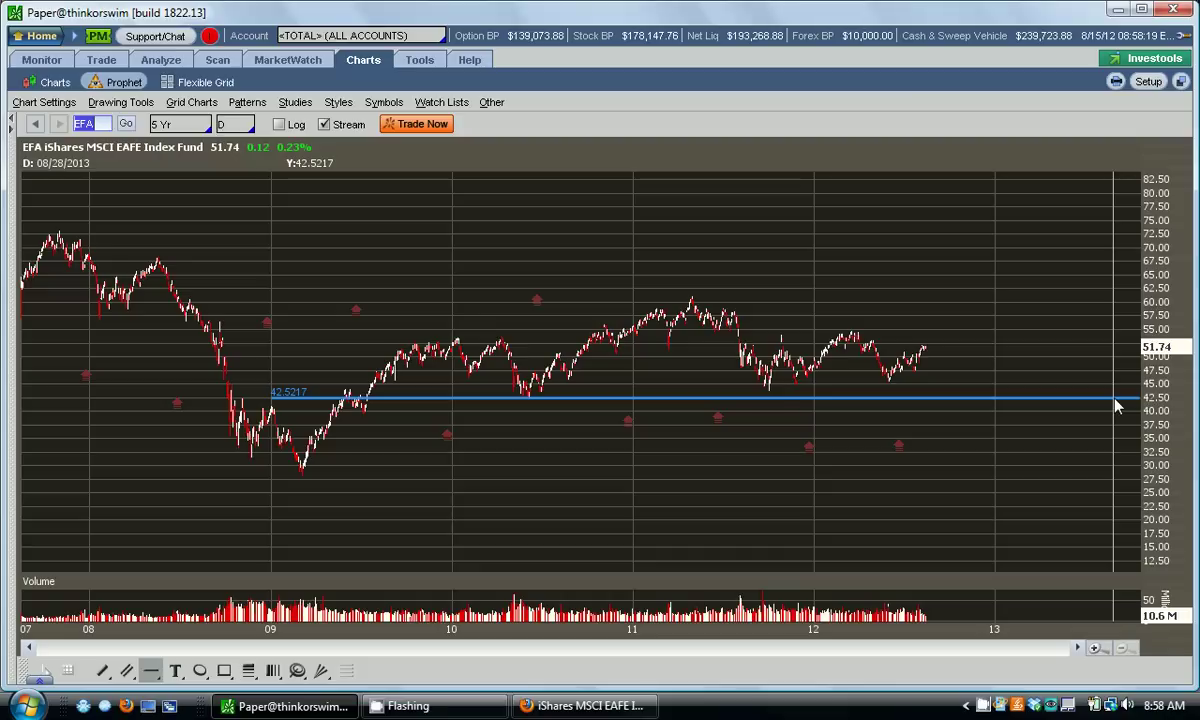
right_click(1030, 399)
key("Escape")
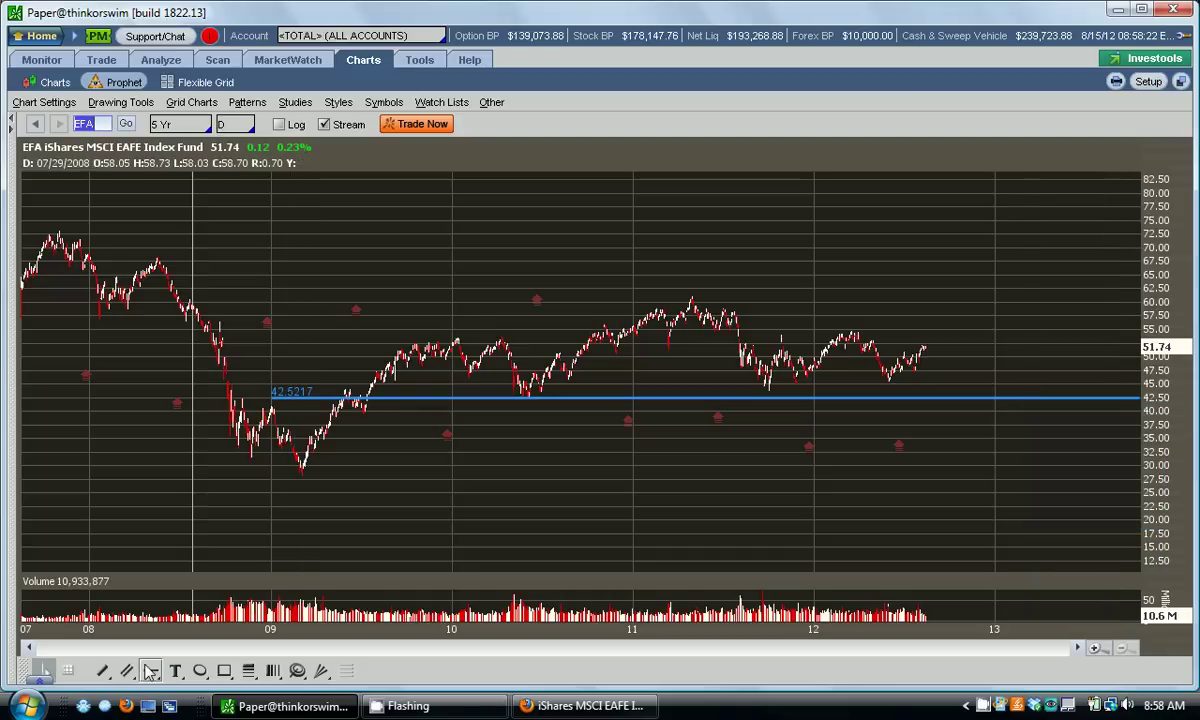
Step: Draw a rising neckline trend line from the mid-2010 low through the late-2011 low, extended past 2012
left_click(102, 670)
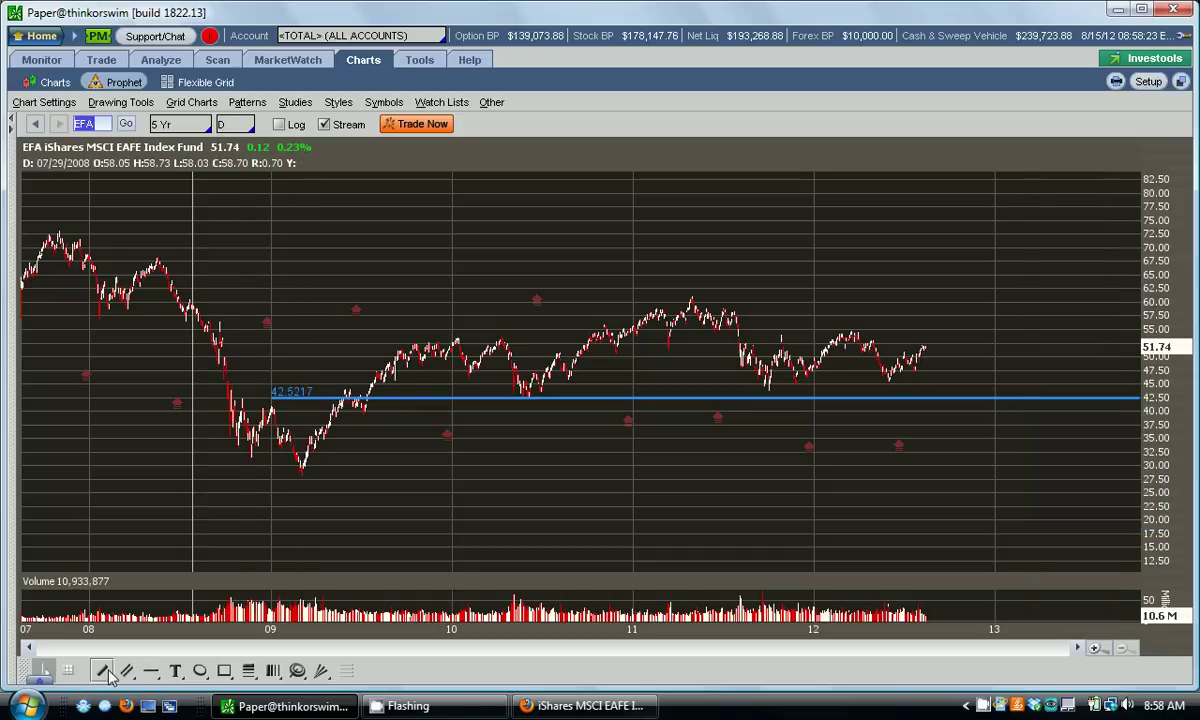
left_click(529, 398)
left_click(950, 390)
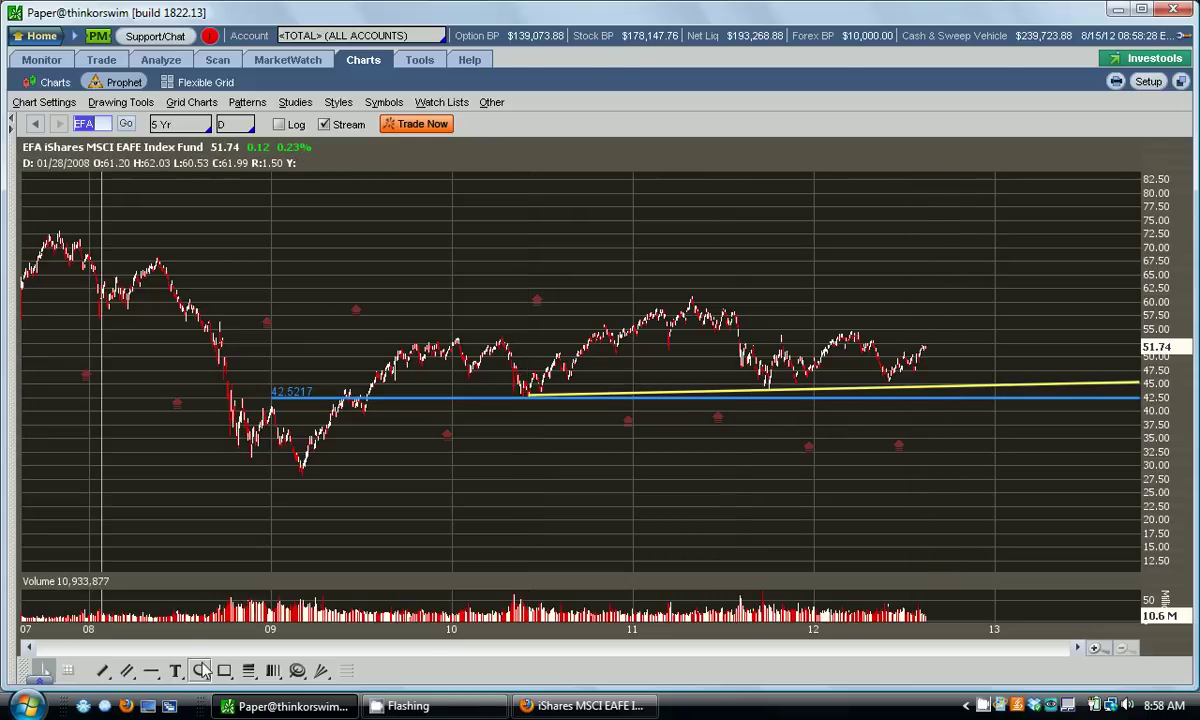
Step: Mark the shoulder peaks around early 2010 and early 2012 with ellipses and the 2011 head with a rectangle
left_click_drag(398, 320, 490, 375)
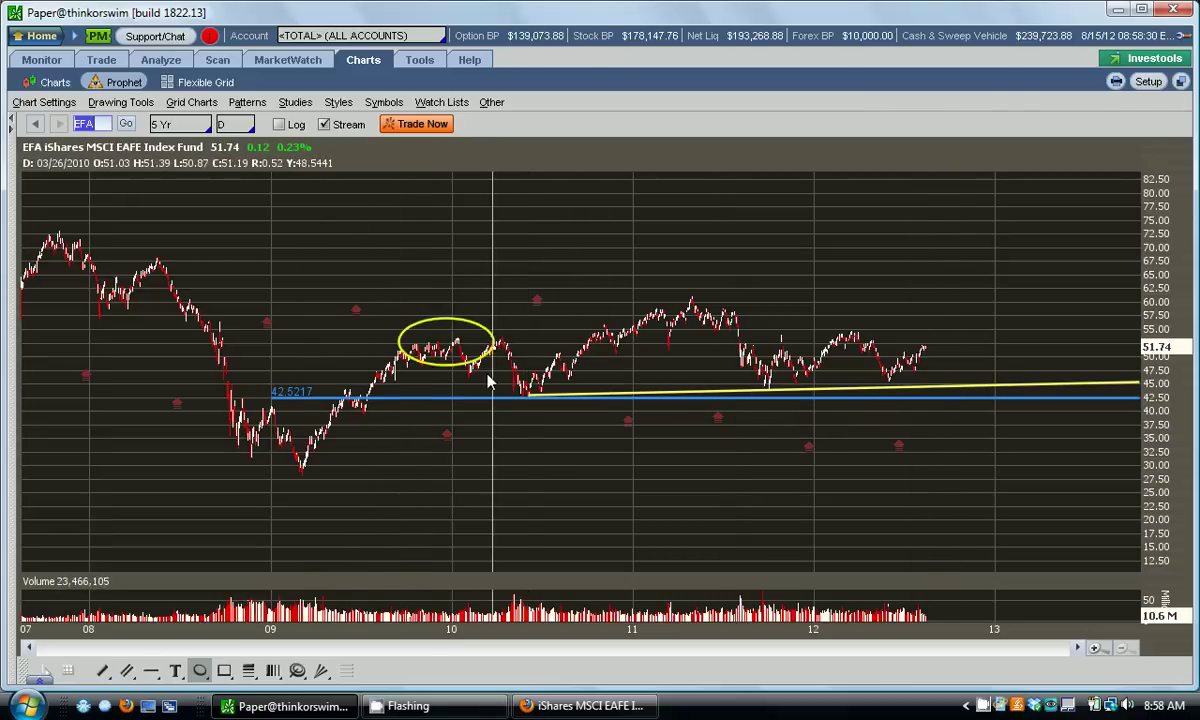
left_click(200, 671)
left_click_drag(836, 312, 880, 358)
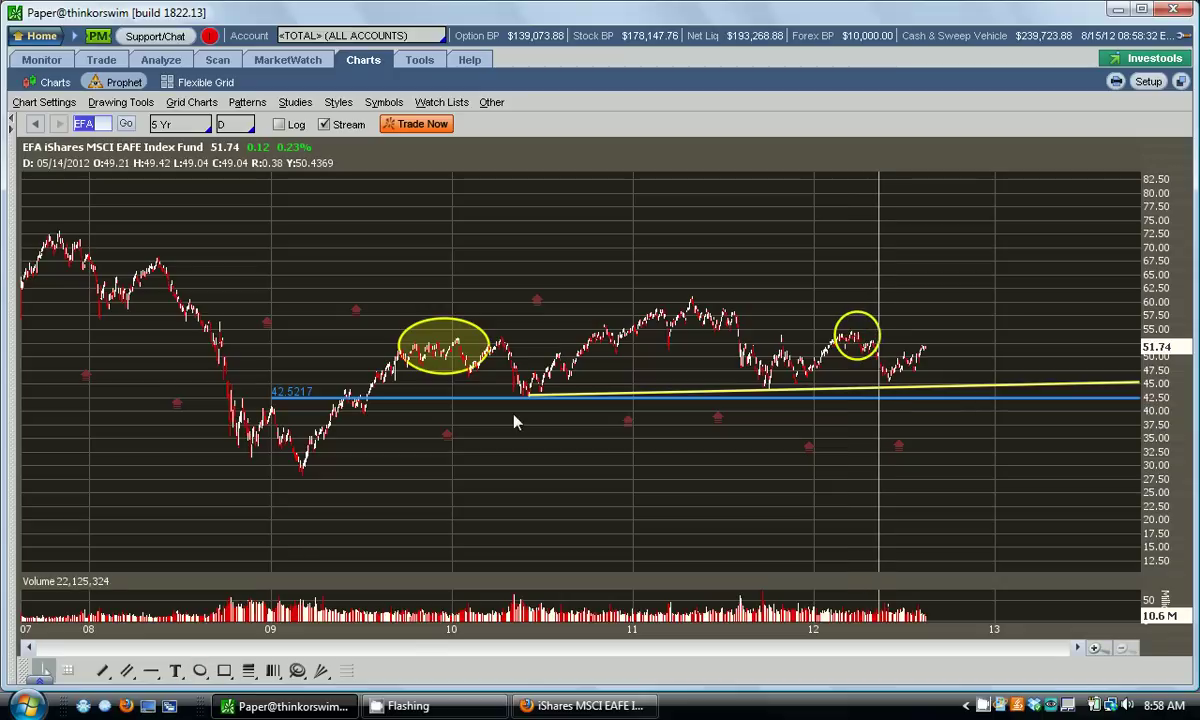
left_click(224, 671)
left_click_drag(664, 281, 740, 328)
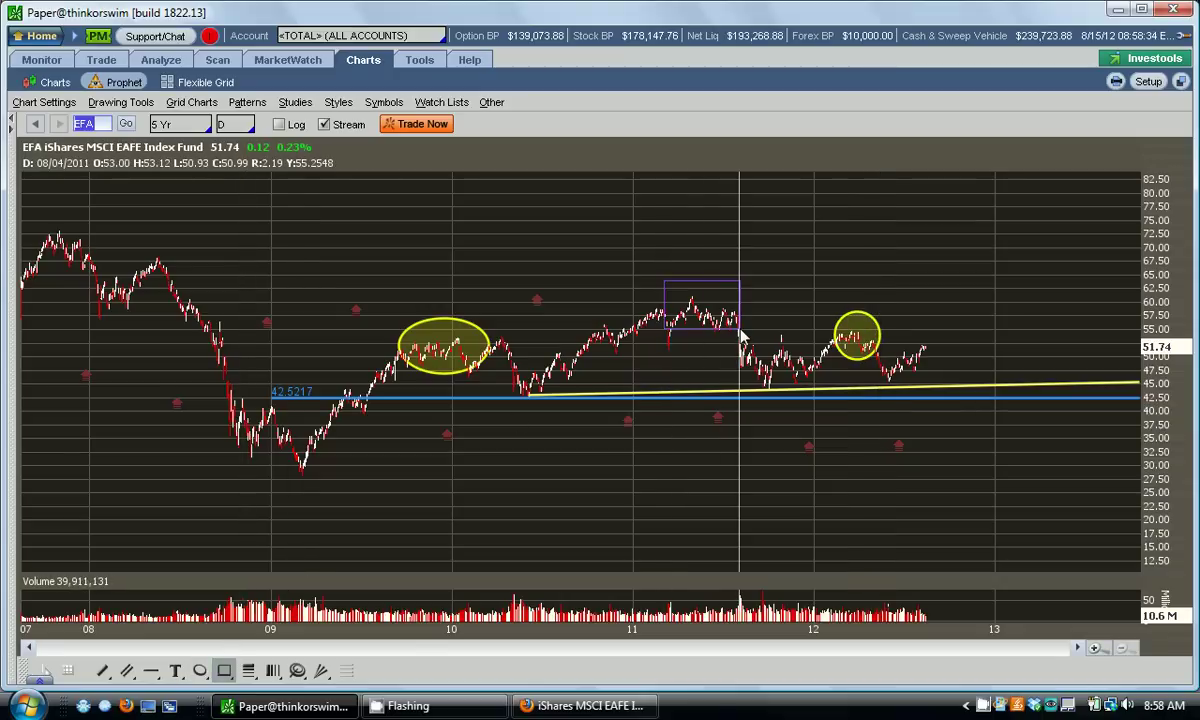
Step: Draw a vertical line from the support line to the 2011 peak and move it below the neckline at August 2012
left_click(102, 671)
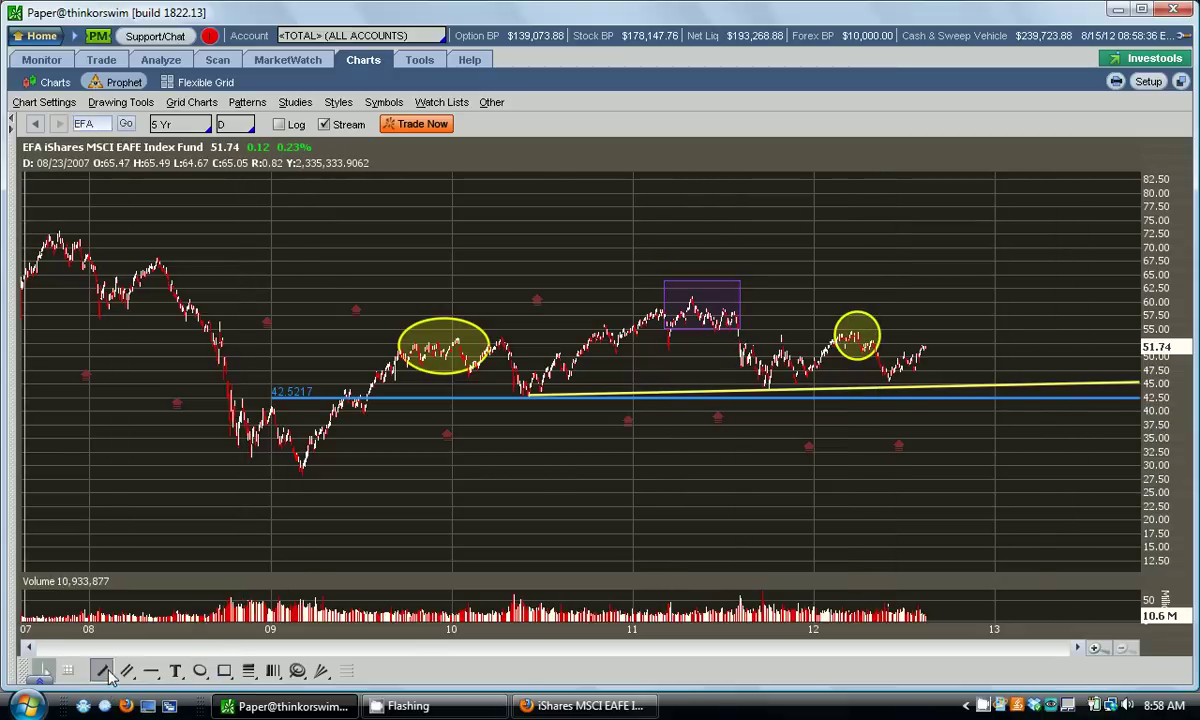
left_click_drag(692, 395, 691, 298)
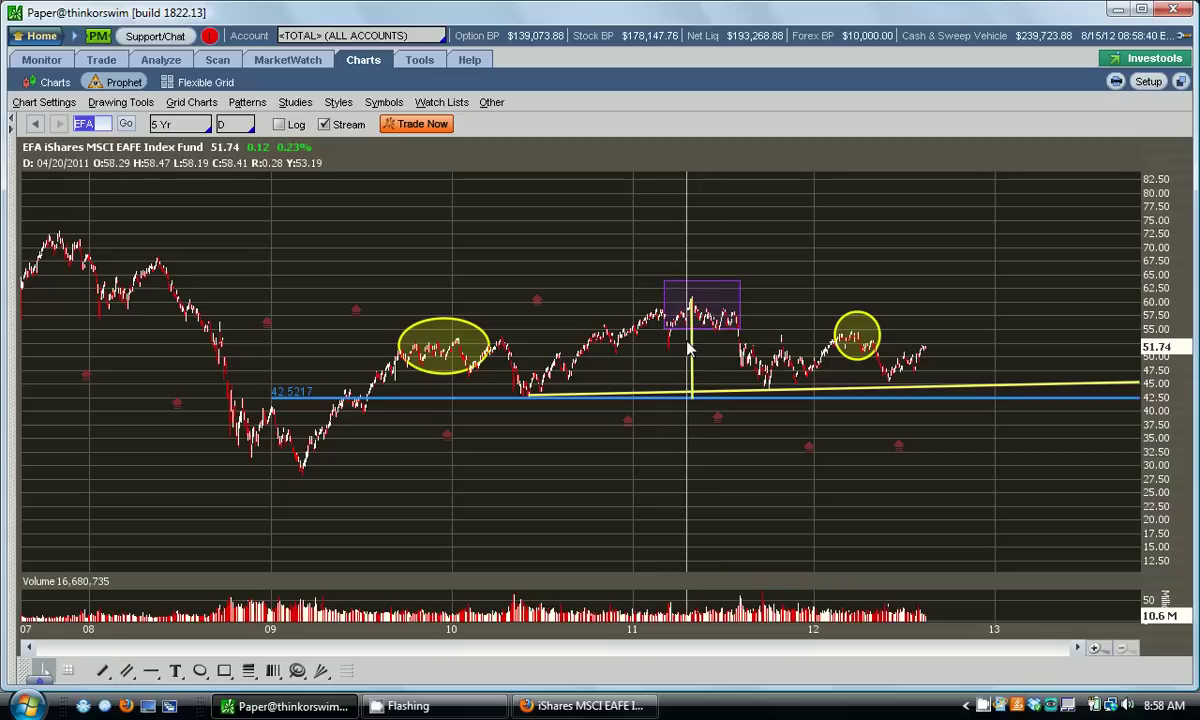
mouse_move(690, 350)
left_mouse_down()
mouse_move(880, 445)
mouse_move(913, 480)
mouse_move(897, 437)
mouse_move(925, 437)
left_mouse_up()
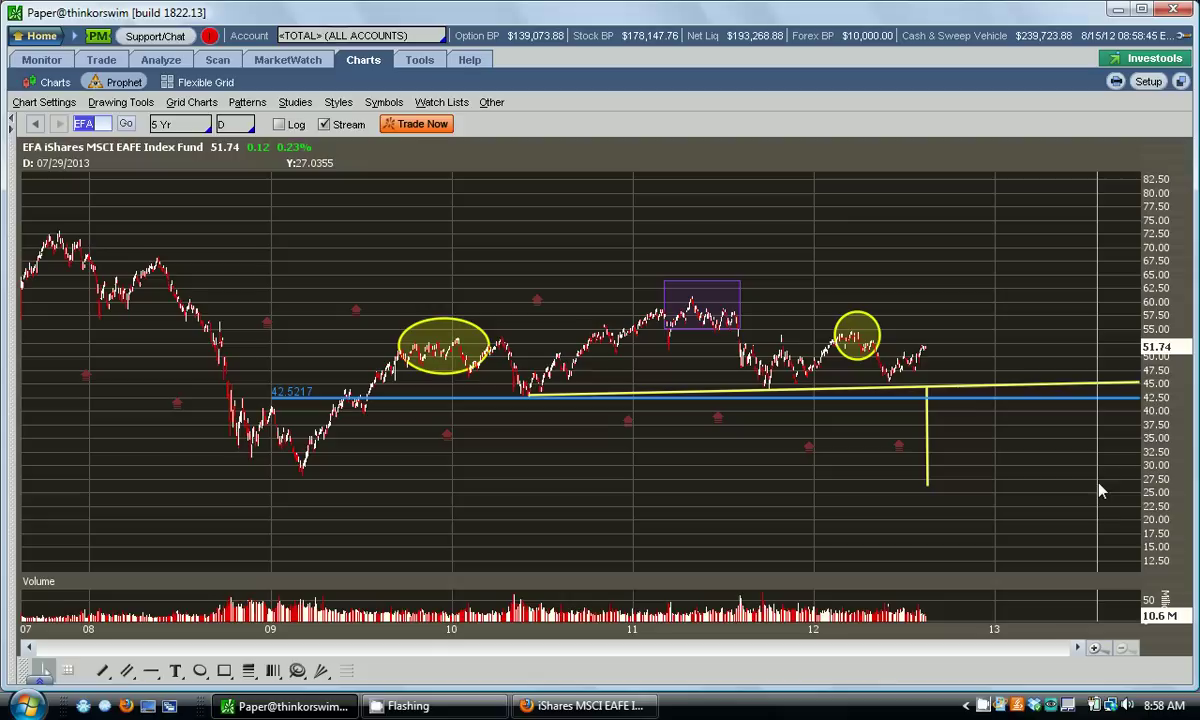
Step: Draw a horizontal target line at about 26.35, at the lower end of the vertical projection line
left_click(153, 670)
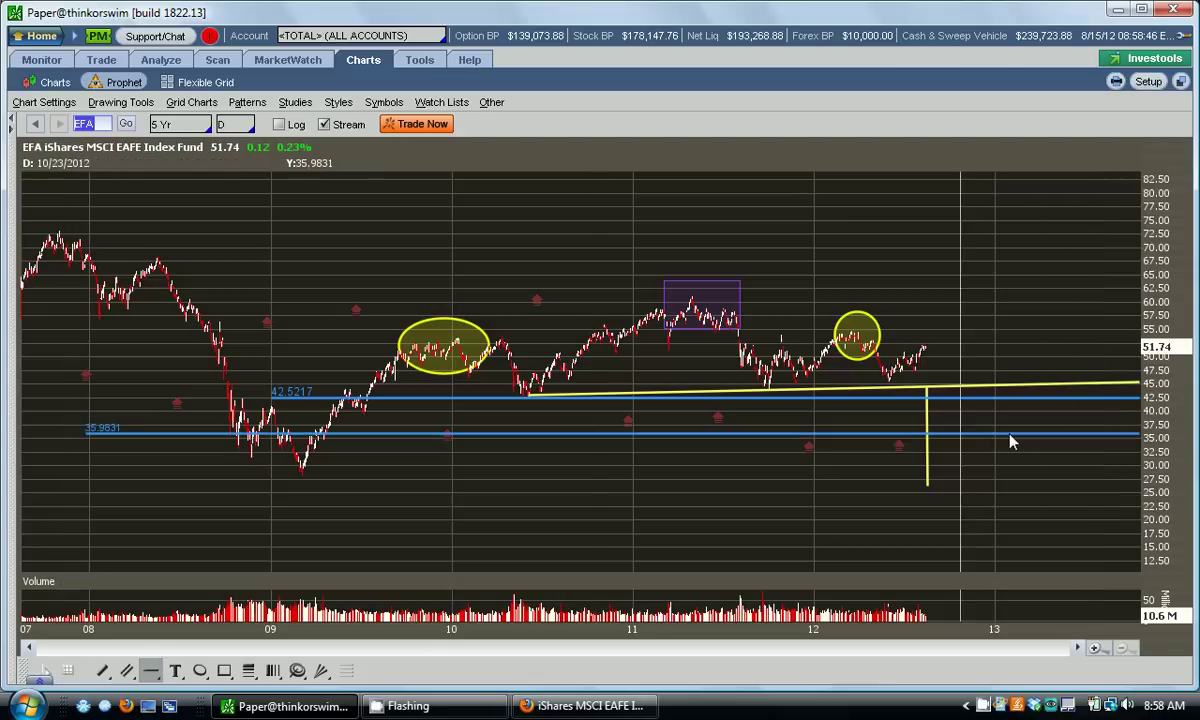
left_click(1188, 487)
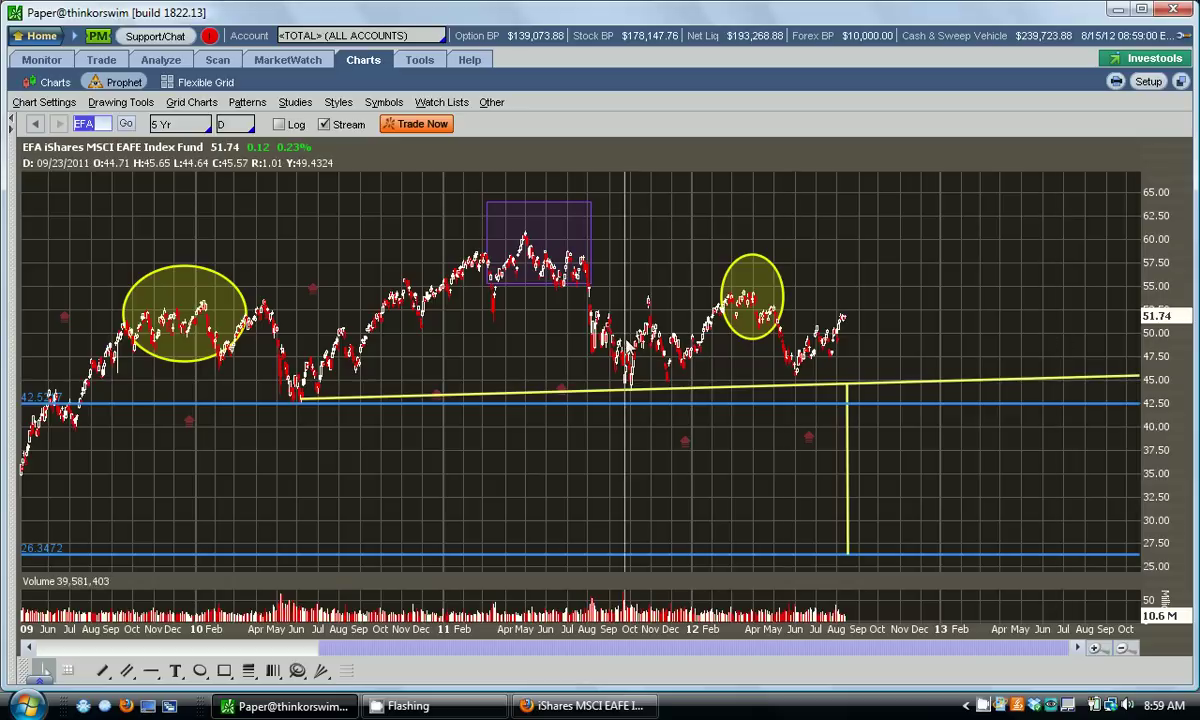
Step: Set the chart period to 2 years and delete the rectangle over the 2011 head and the 2012 shoulder's ellipse
left_click(195, 124)
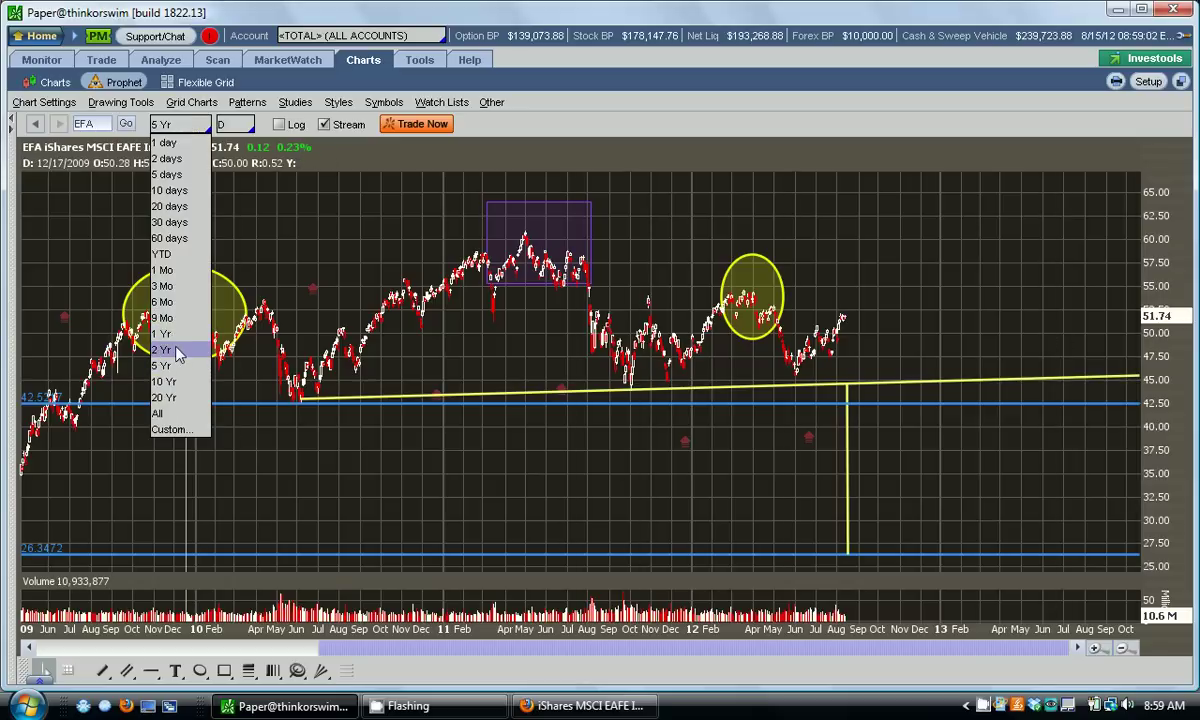
left_click(161, 349)
right_click(392, 242)
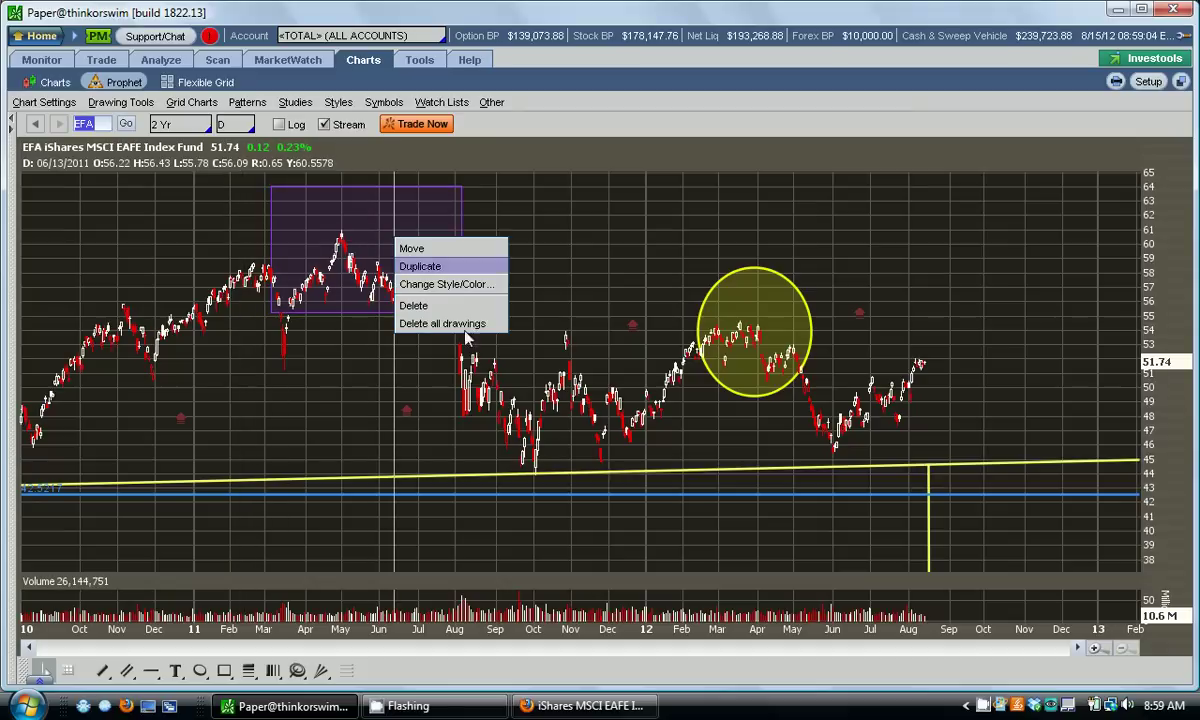
left_click(445, 302)
right_click(728, 314)
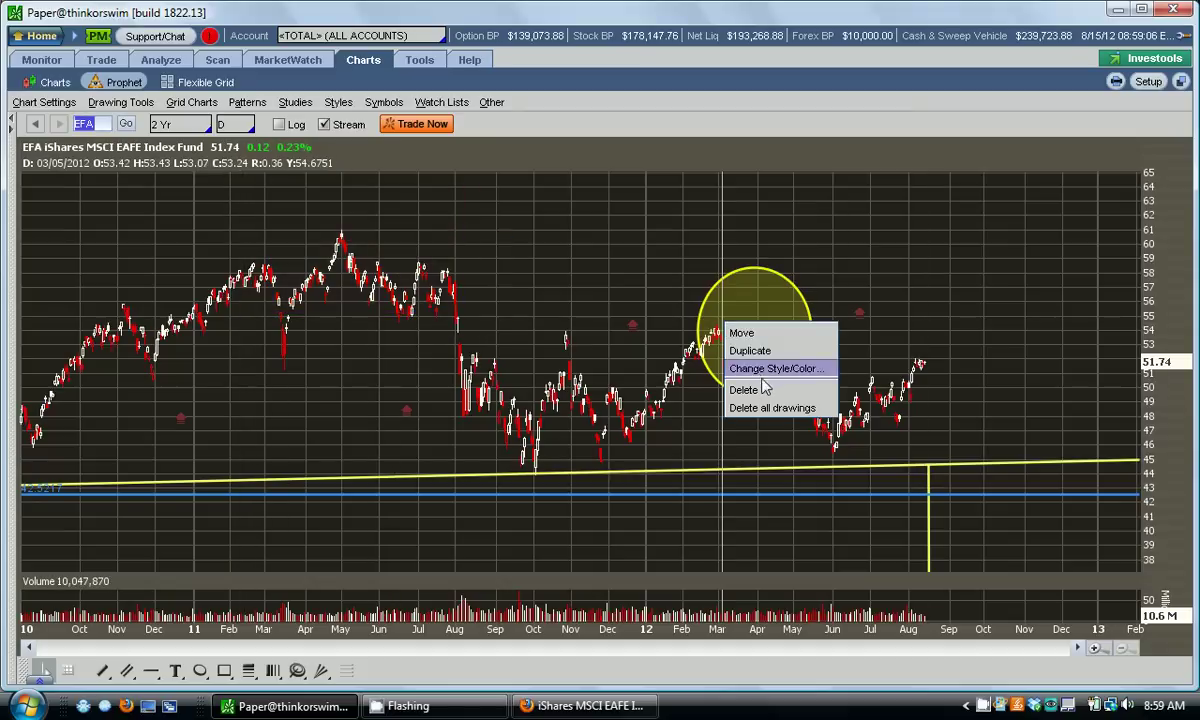
left_click(740, 391)
Step: Draw a descending trend line from the May 2011 peak along the March 2012 high, extended beyond the latest prices
left_click(102, 670)
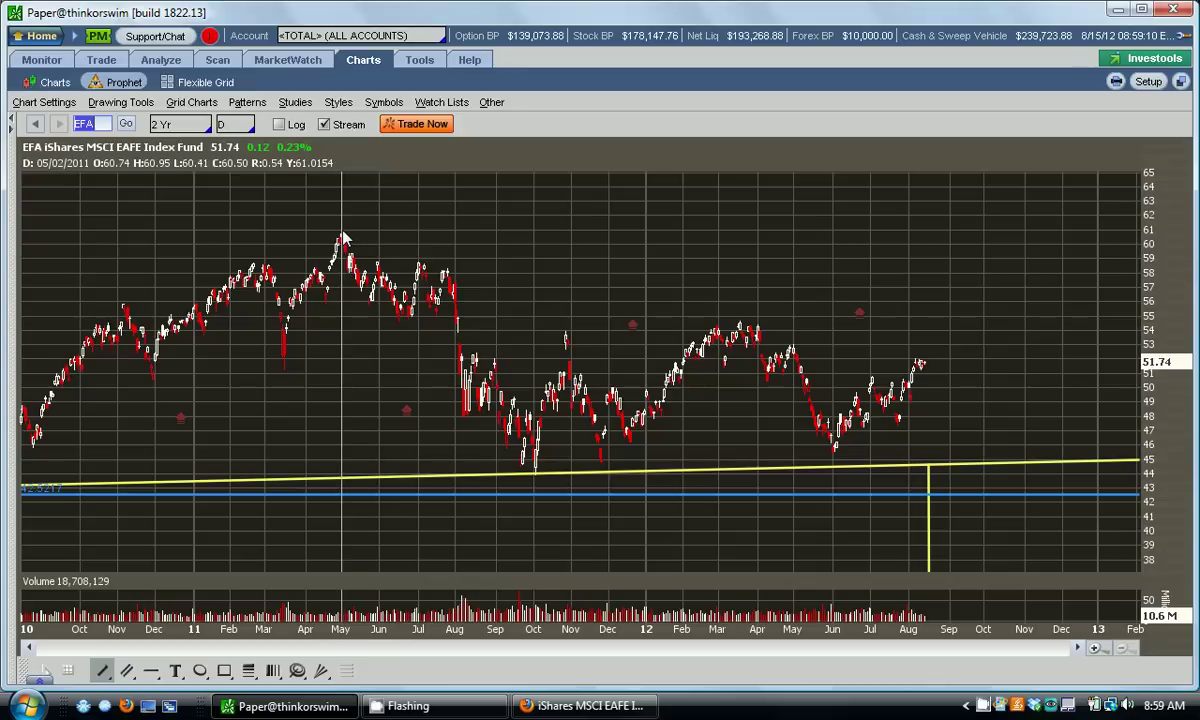
left_click(342, 238)
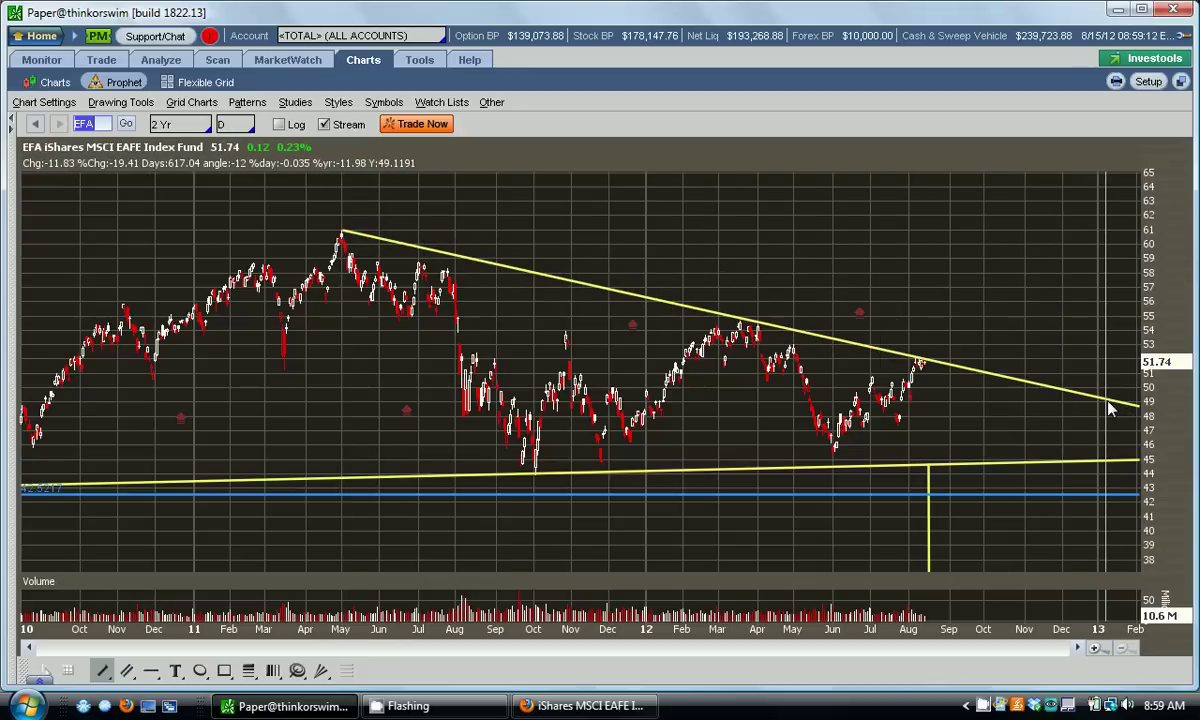
left_click(1110, 406)
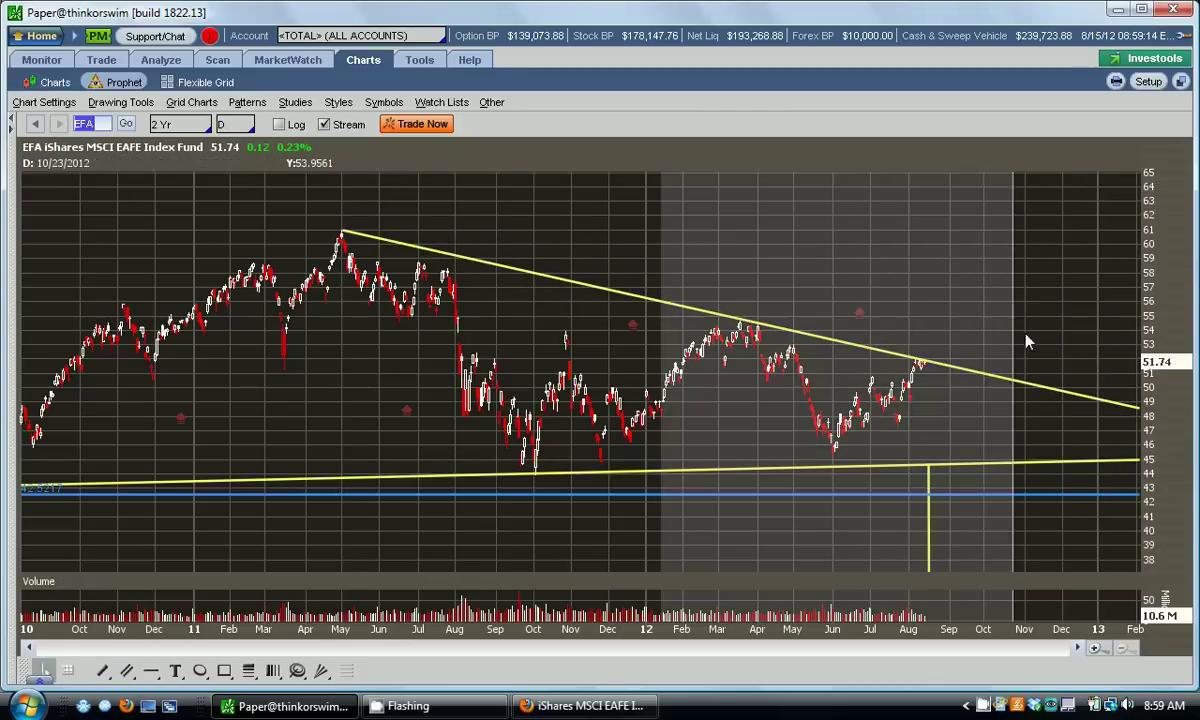
Step: Draw a Fibonacci retracement from the March 2012 high at about 54.64 to the June 2012 low at about 45.54
left_click_drag(1027, 342, 1010, 345)
left_click_drag(946, 316, 458, 291)
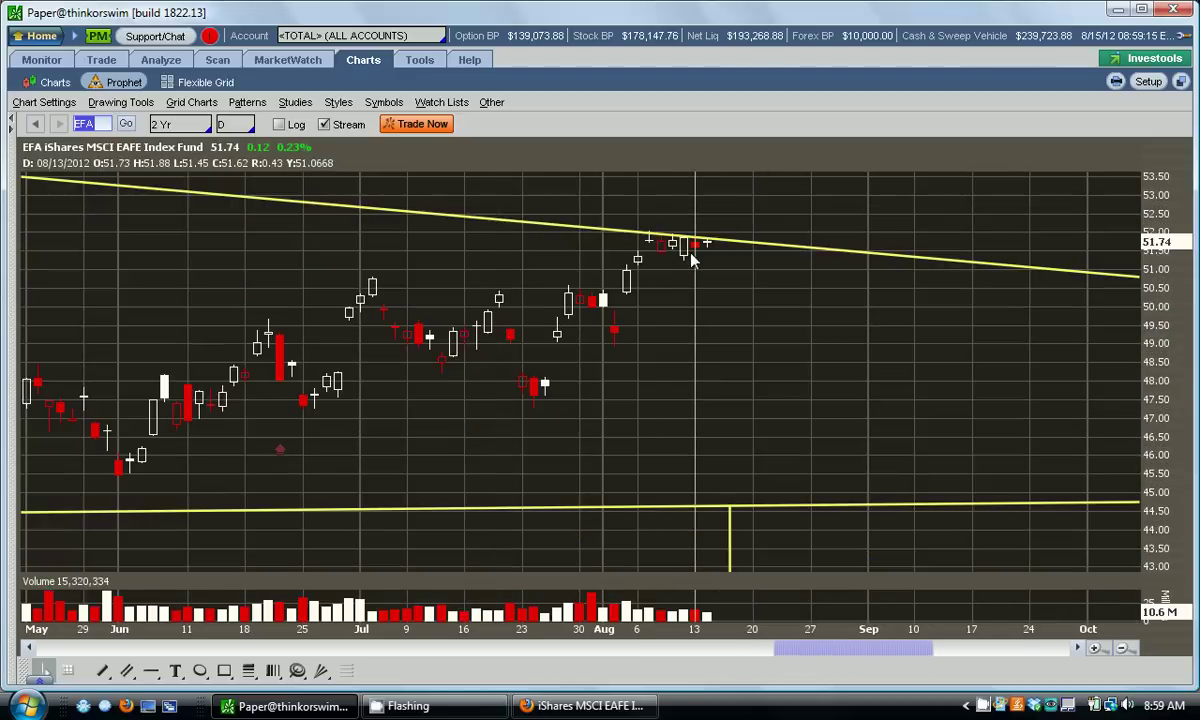
scroll(697, 258, "down", 4)
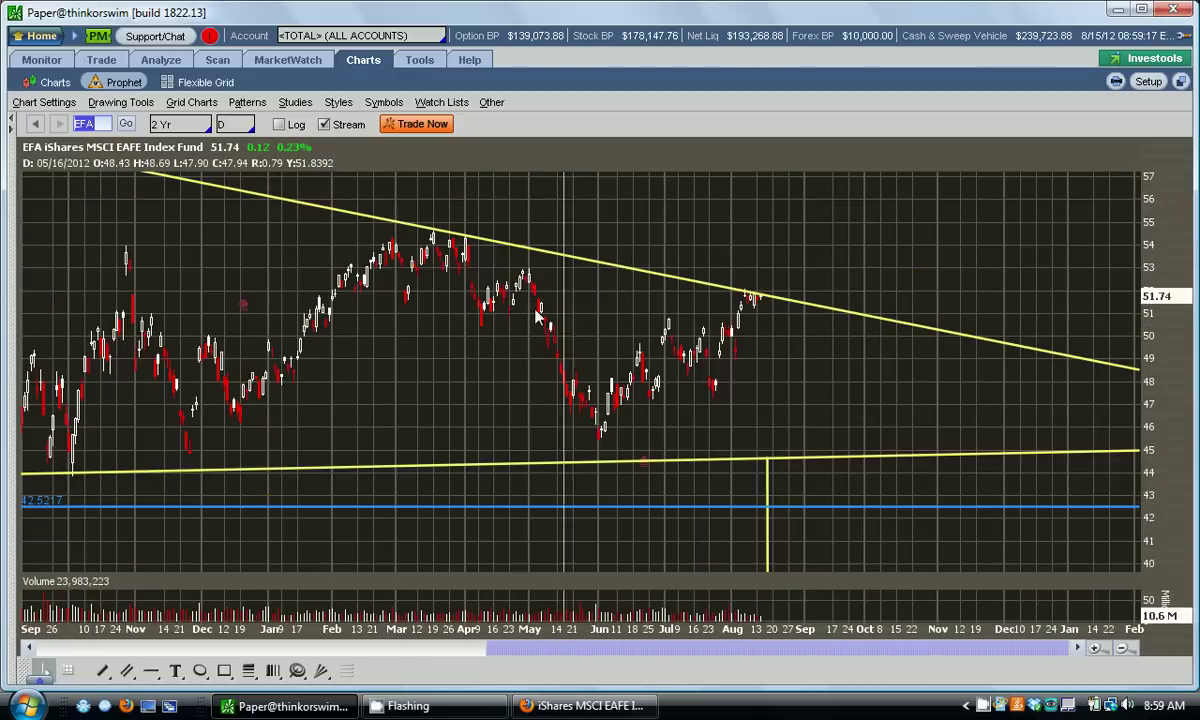
left_click(249, 670)
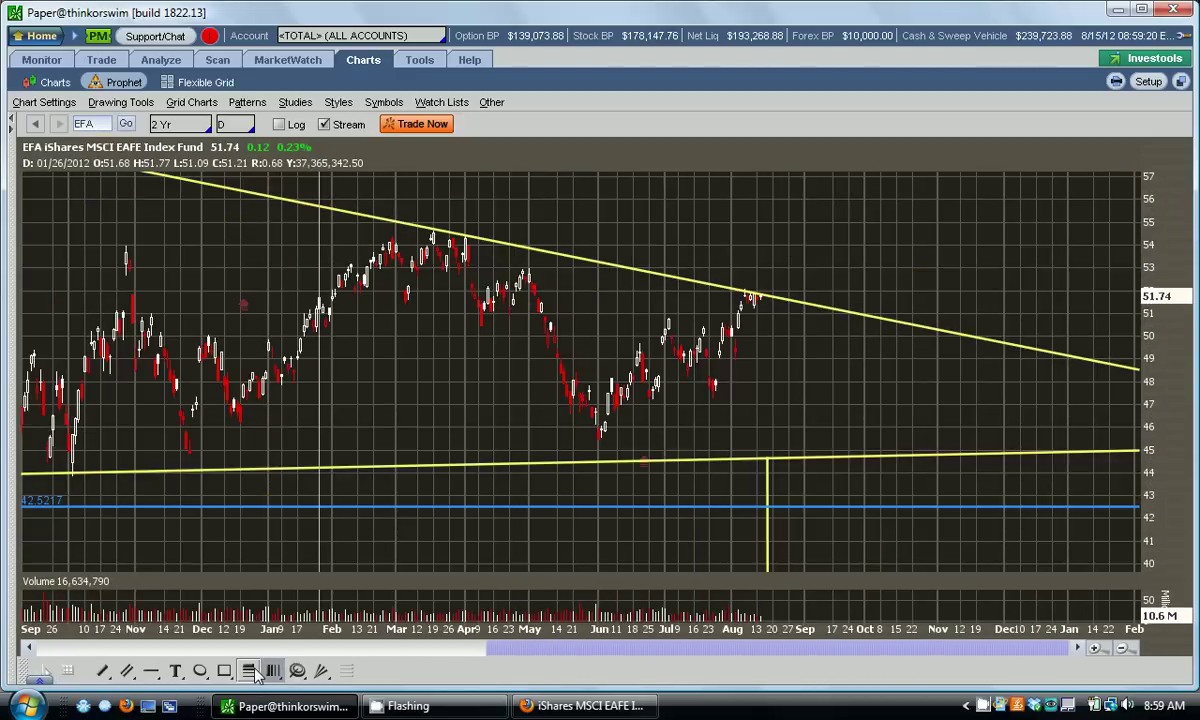
left_click(433, 234)
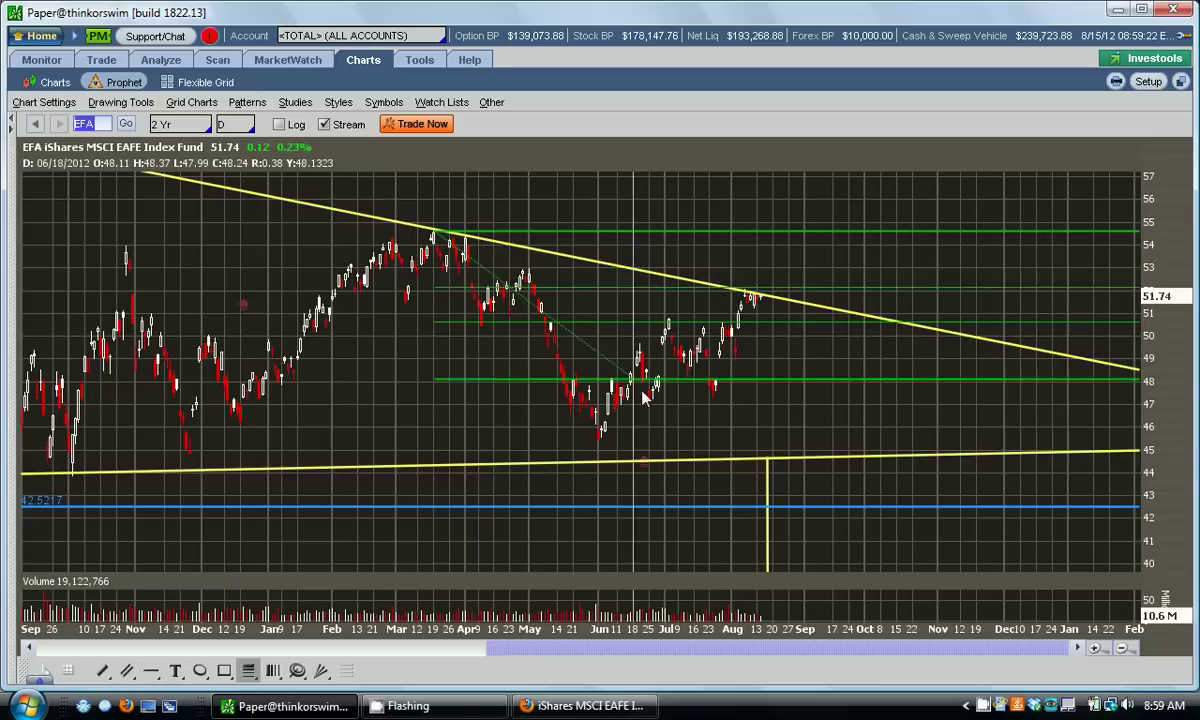
left_click(603, 446)
Step: Show the 78.6% level on the Fibonacci retracement, and delete the retracement after viewing it
right_click(630, 447)
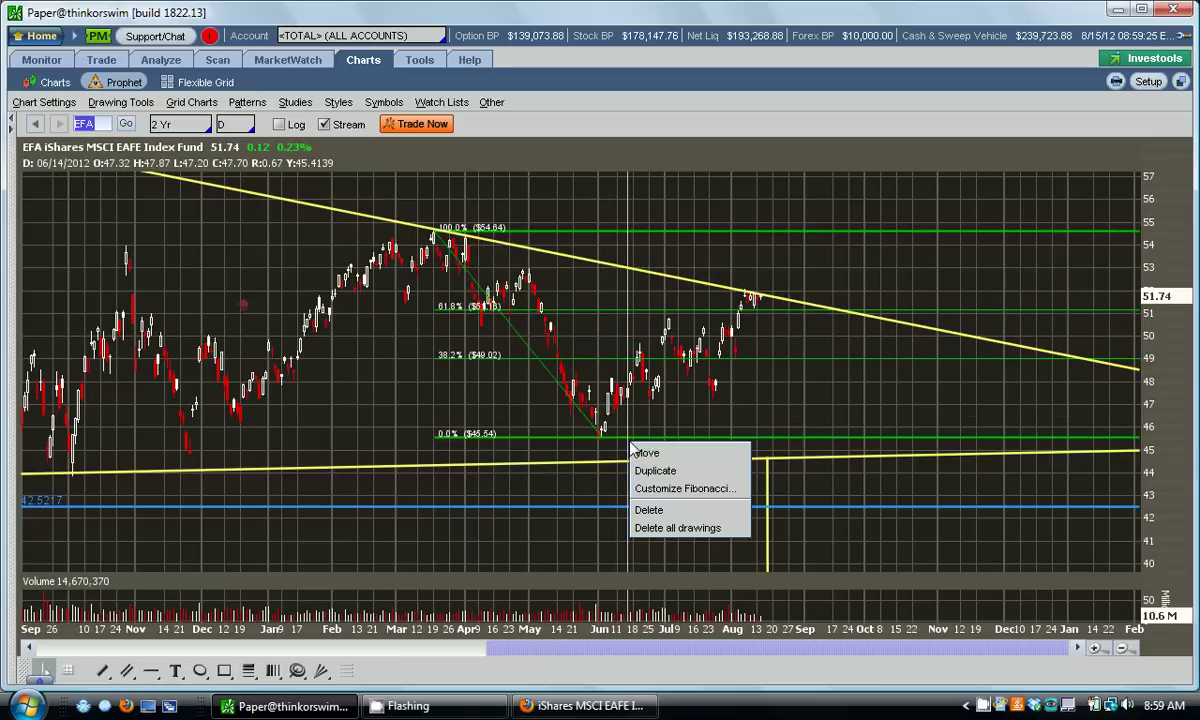
left_click(699, 489)
left_click(493, 336)
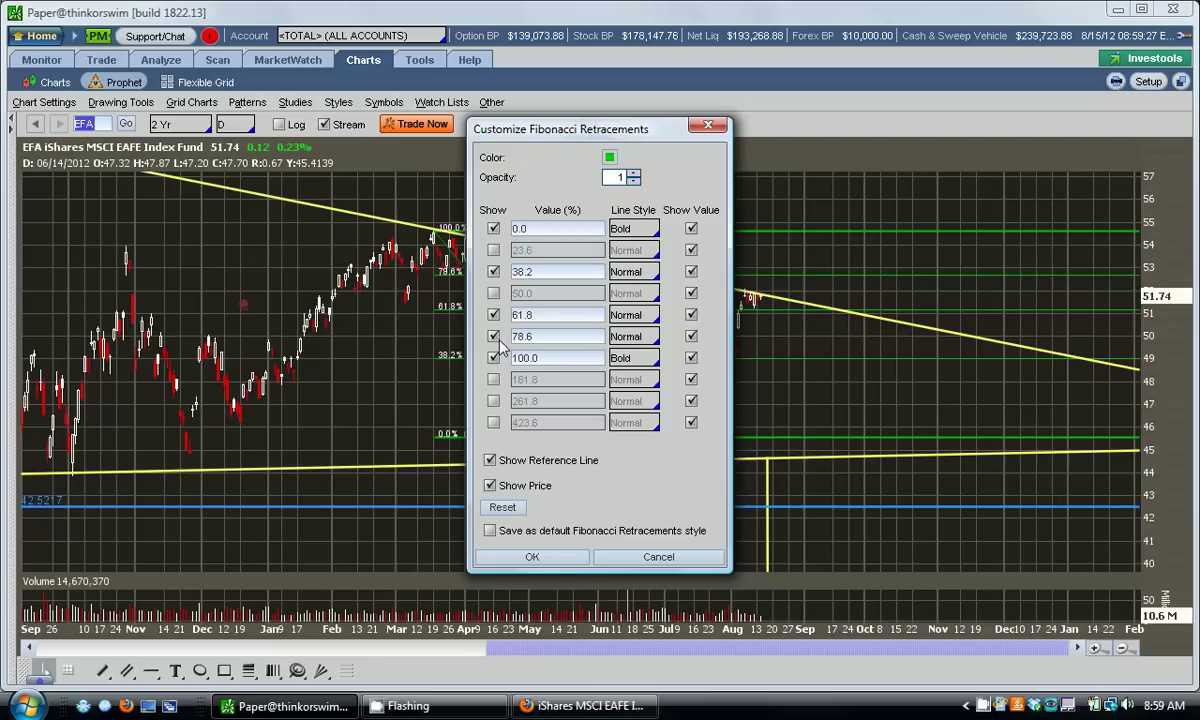
left_click(567, 553)
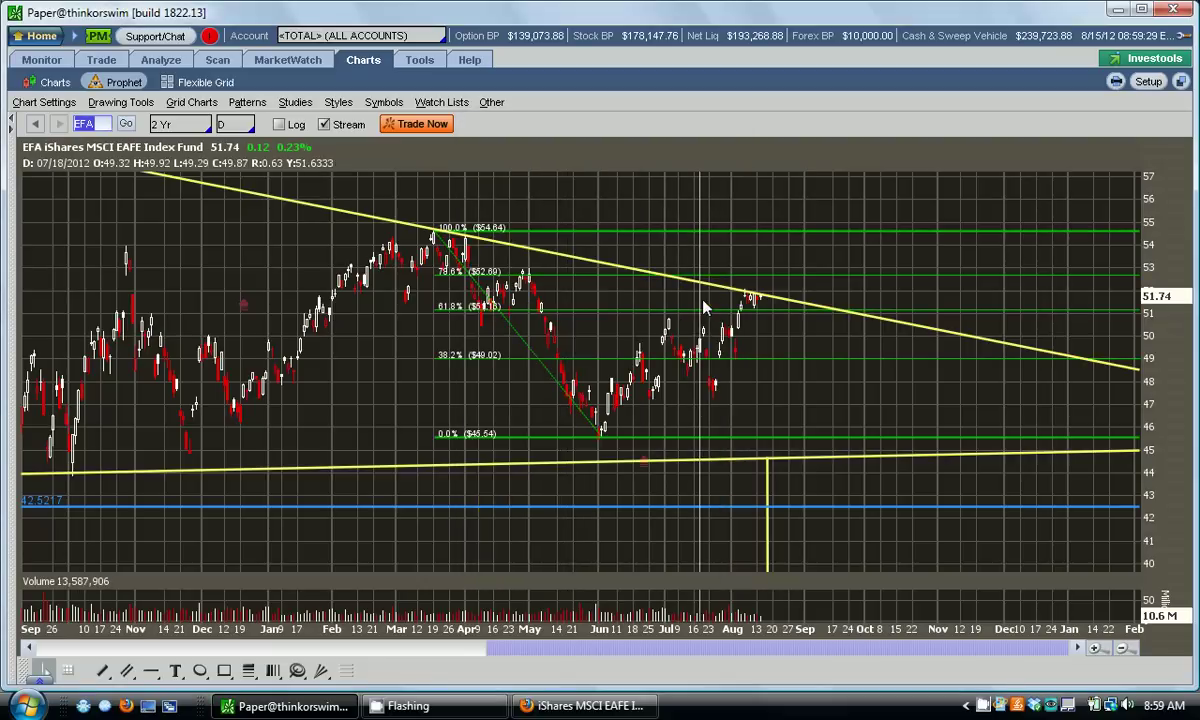
right_click(688, 314)
left_click(733, 381)
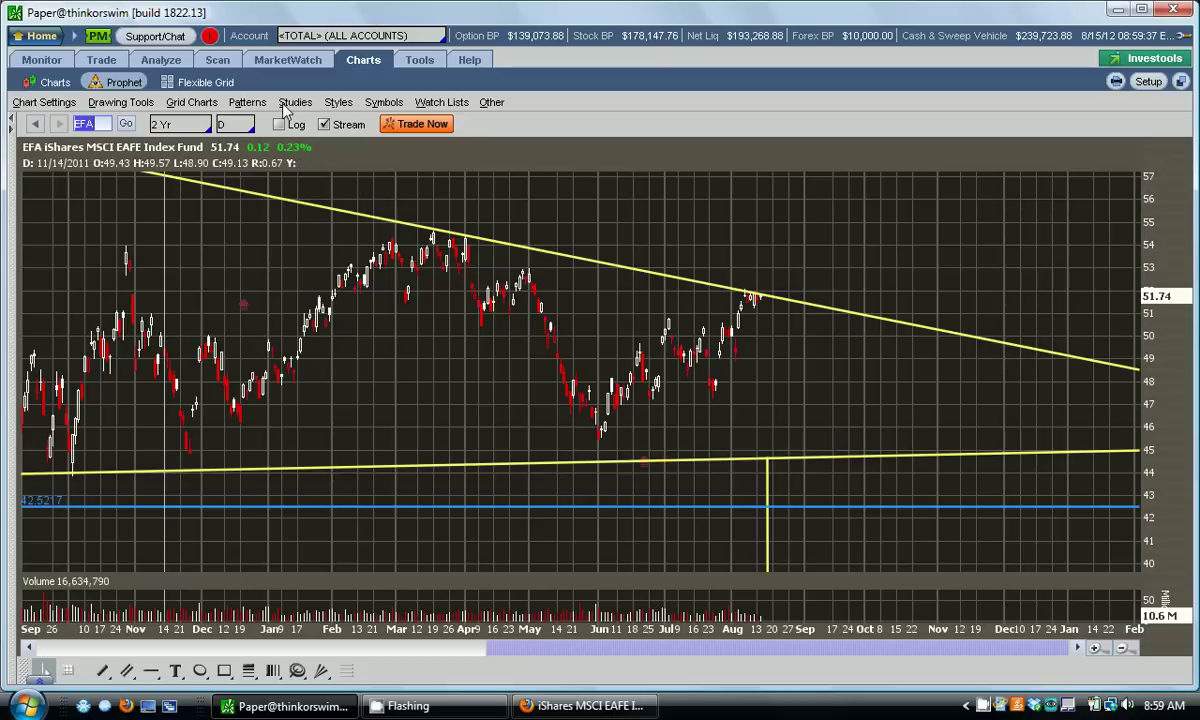
Step: Add the average implied volatility study below the EFA price chart
left_click(10, 126)
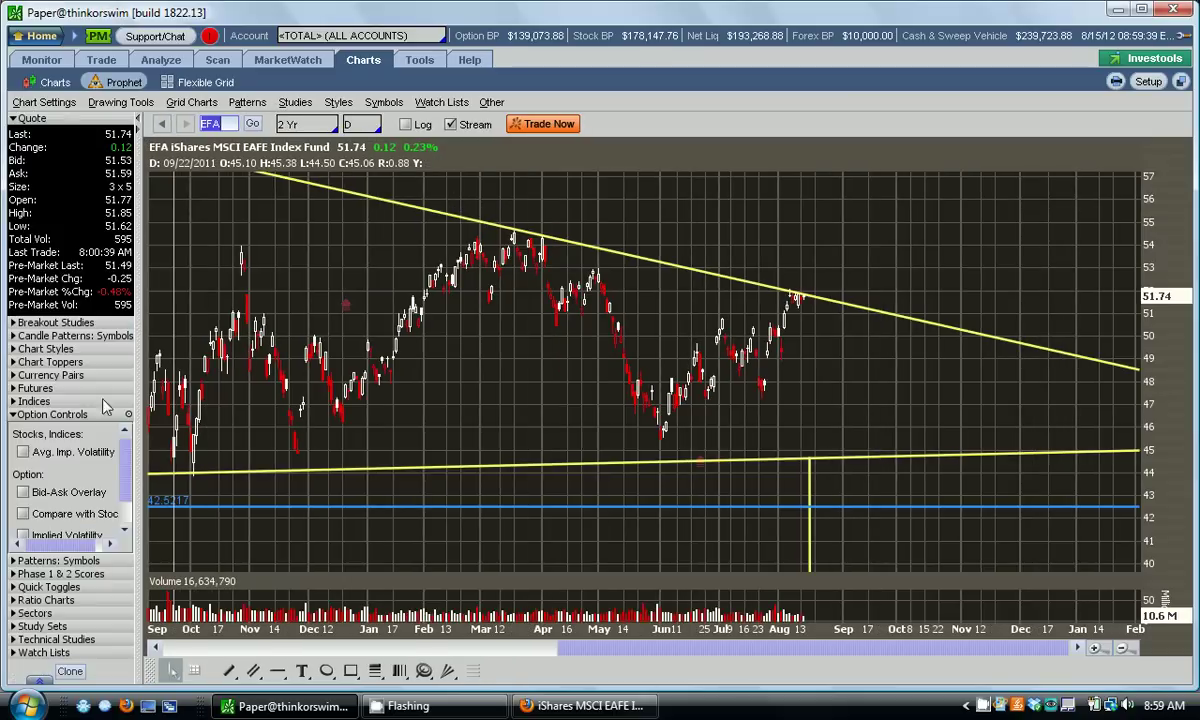
left_click(112, 451)
left_click(141, 124)
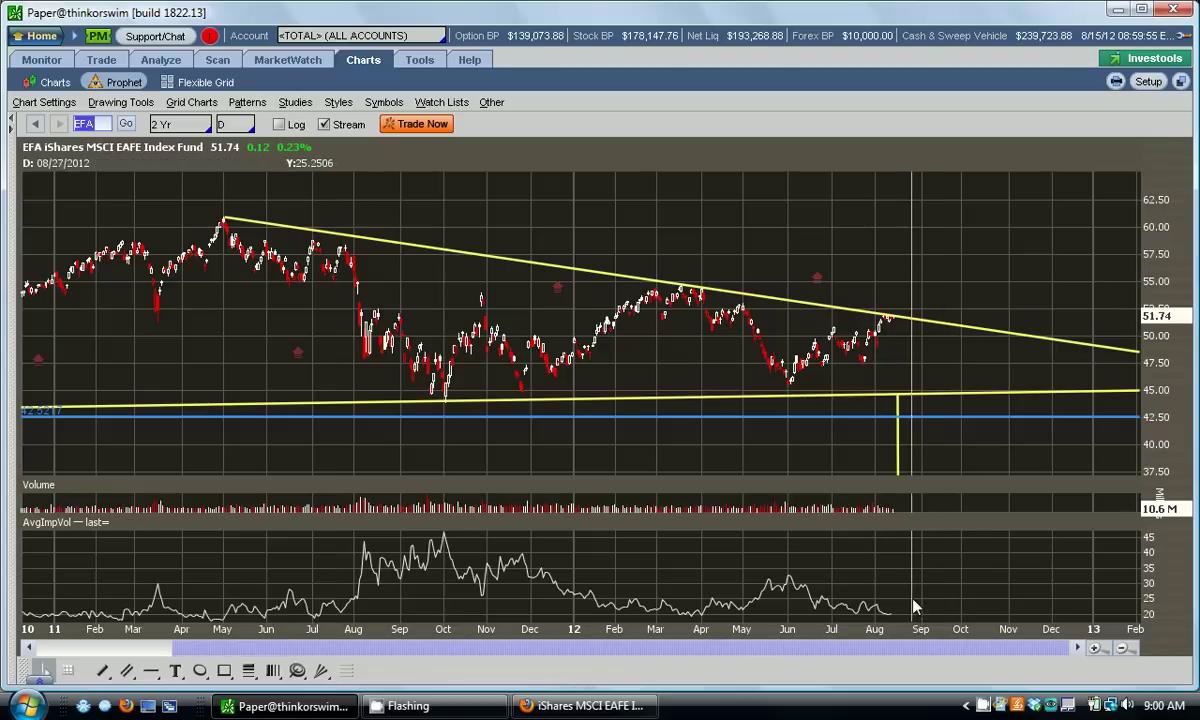
scroll(915, 605, "down", 1)
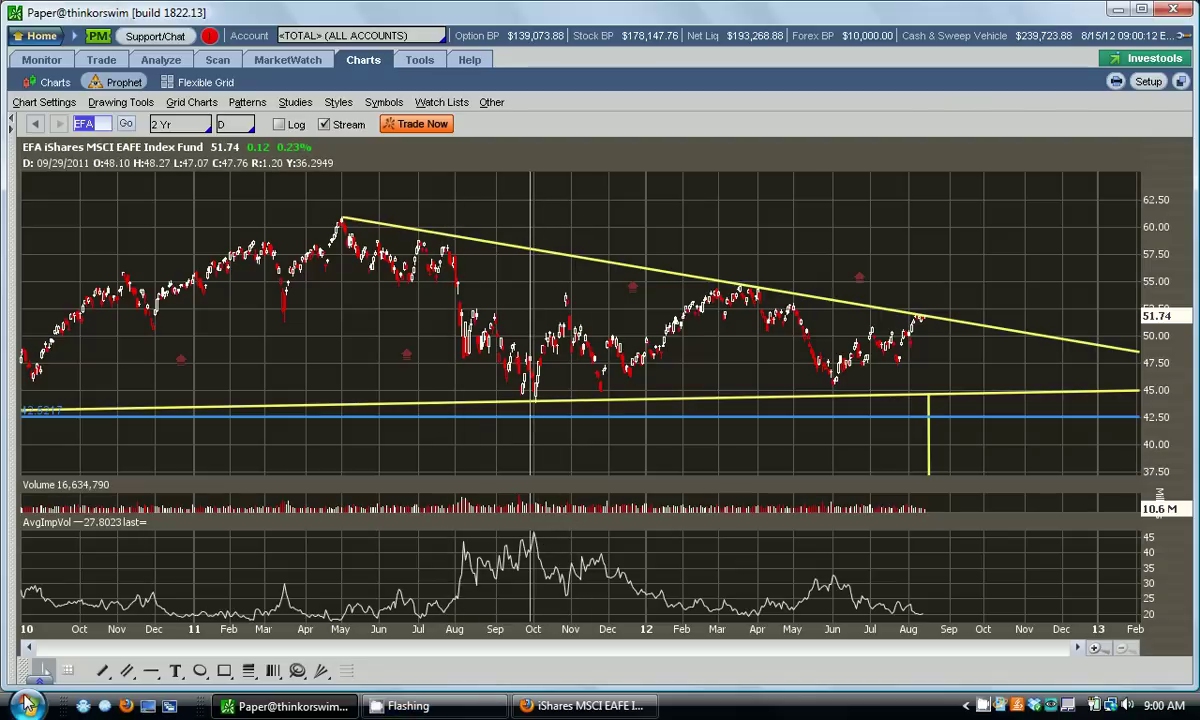
Step: Place a text note reading "Straddle" on the price chart near January 2011 at the 50 level
left_click(175, 670)
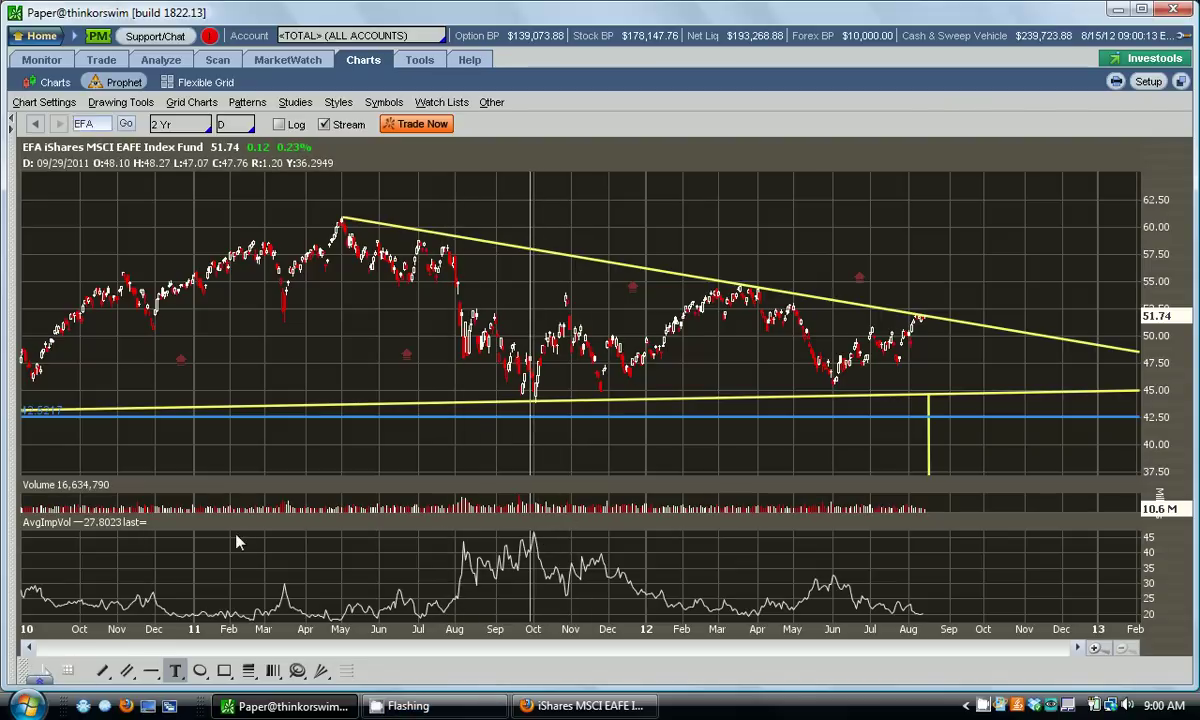
left_click(213, 344)
type("Str")
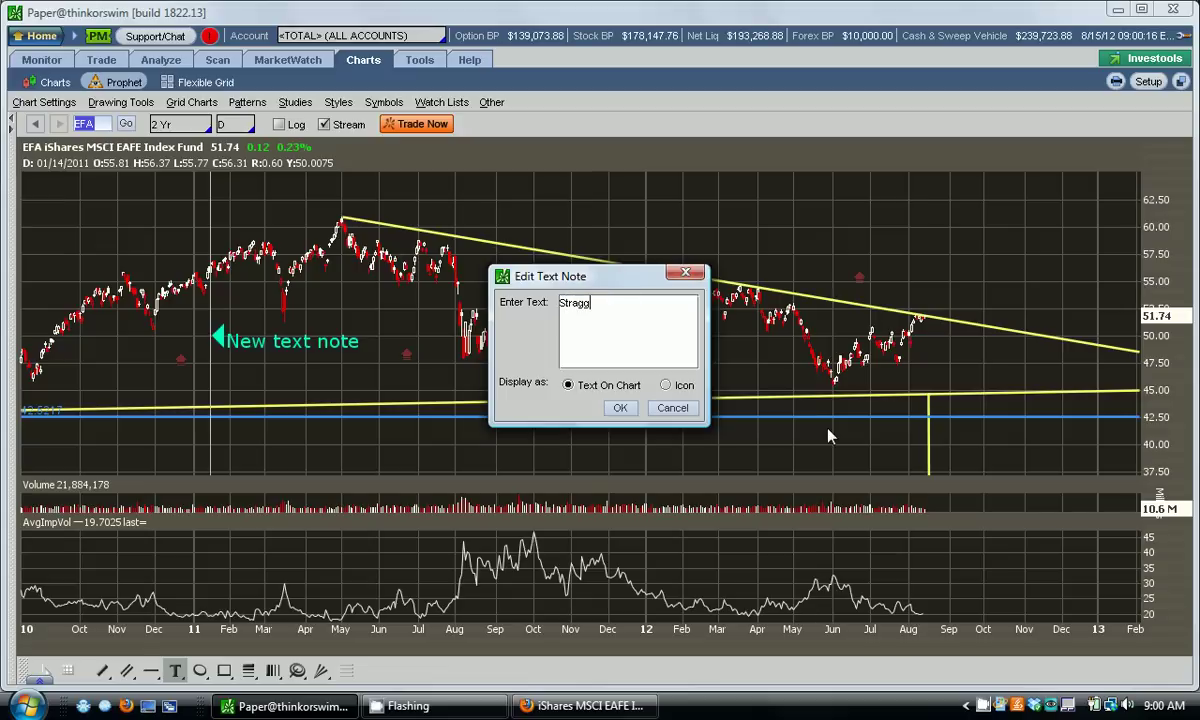
type("addle")
left_click(622, 408)
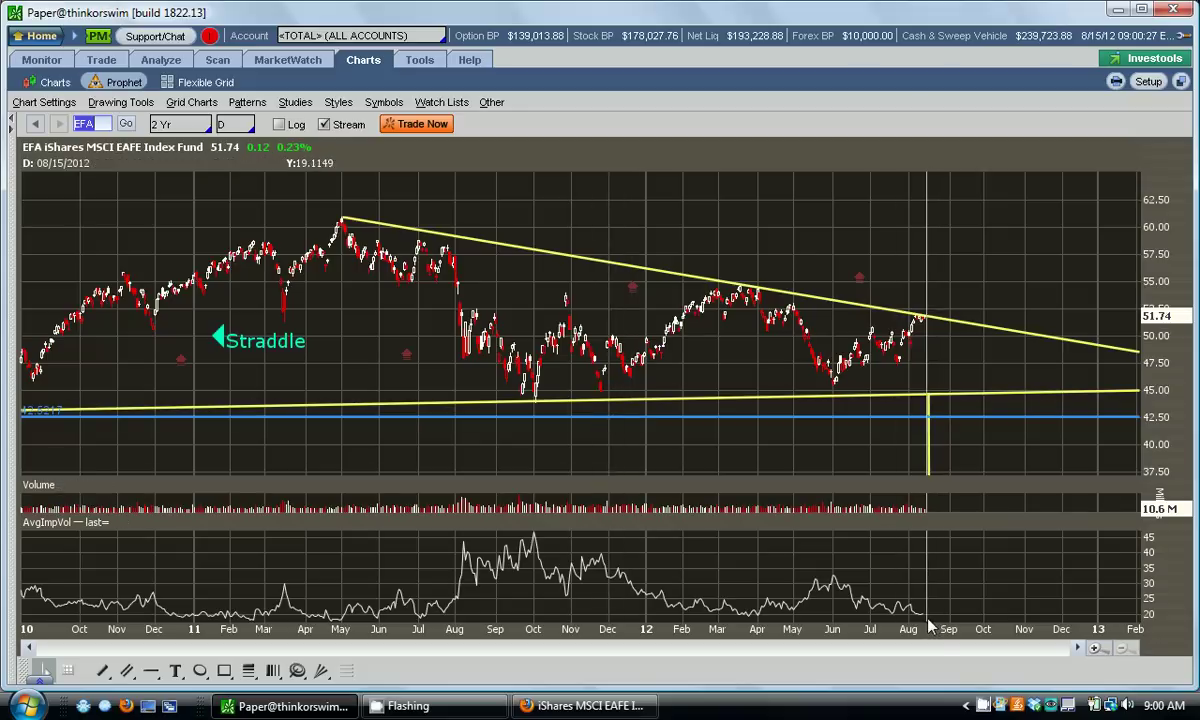
Step: Load the EFA option chain for trading, and load EFA for simulated-trade analysis as well
left_click(114, 60)
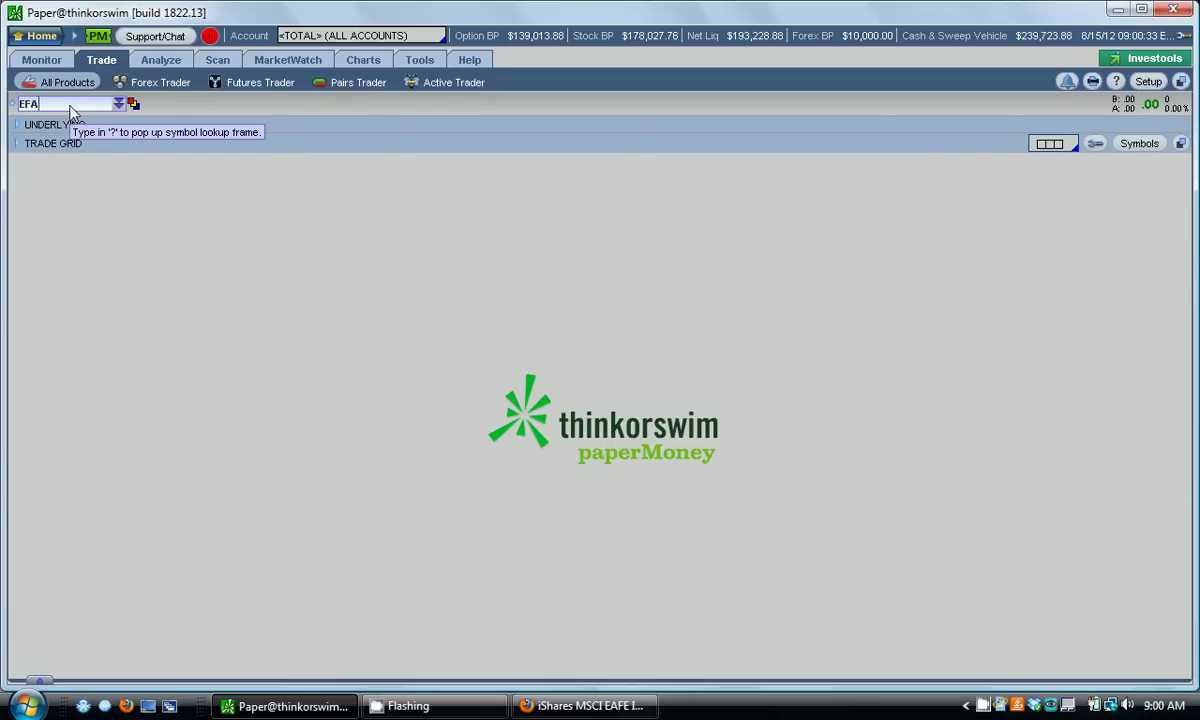
key("Return")
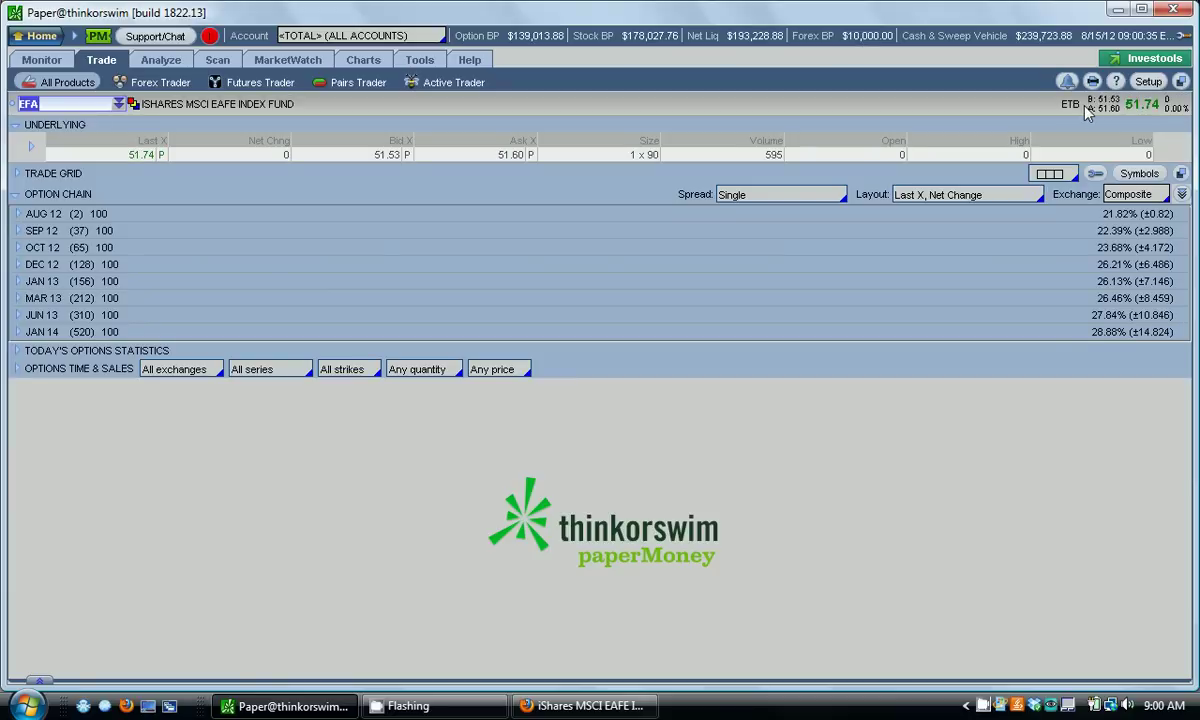
left_click(163, 66)
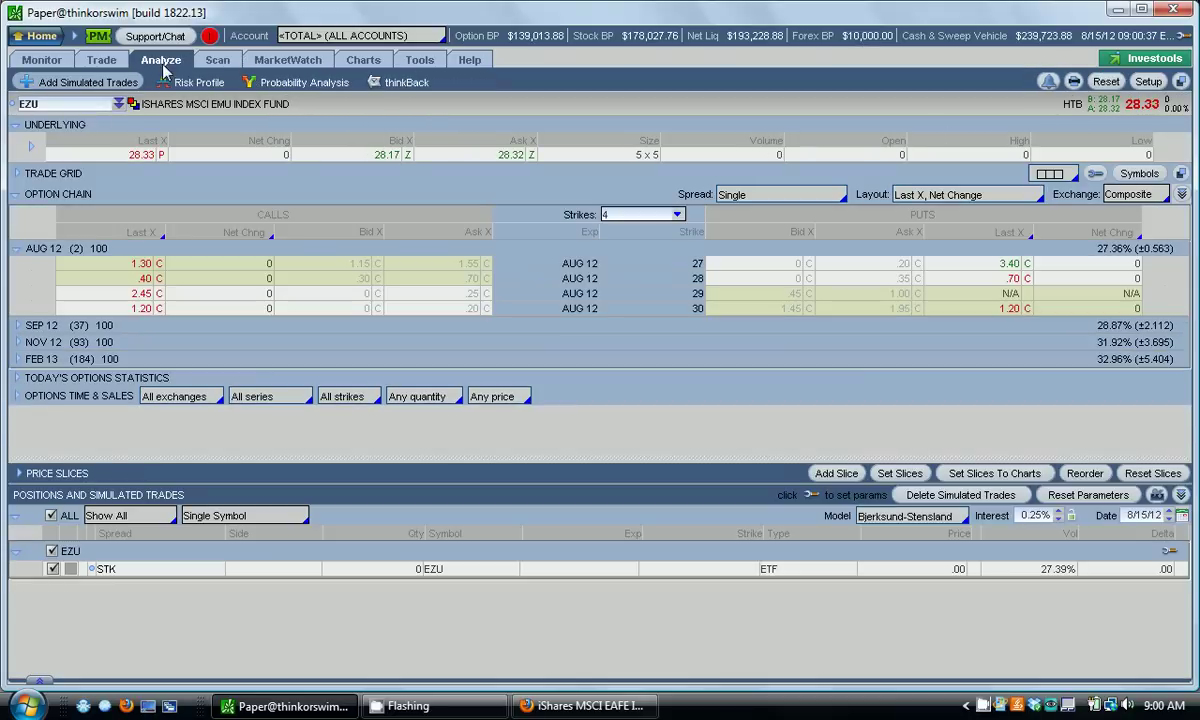
left_click(72, 108)
type("EAFEA")
key("Return")
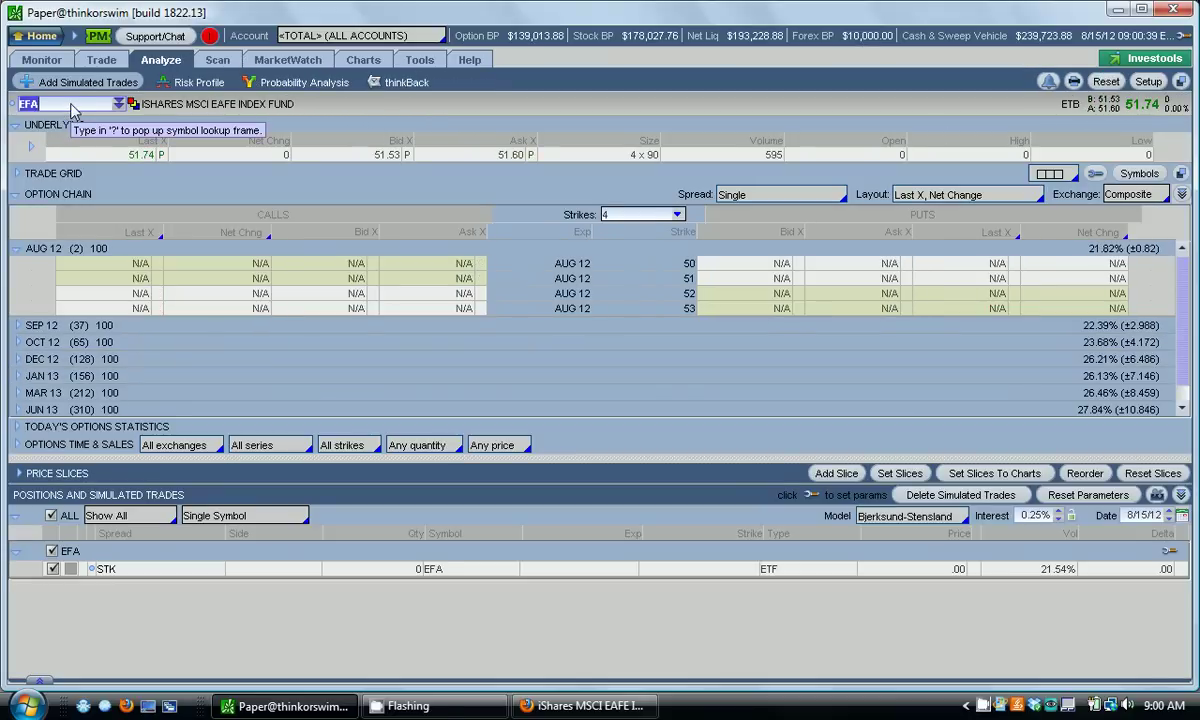
Step: Switch to Firefox and close its window with the iShares EFA fund page
key("alt+Tab")
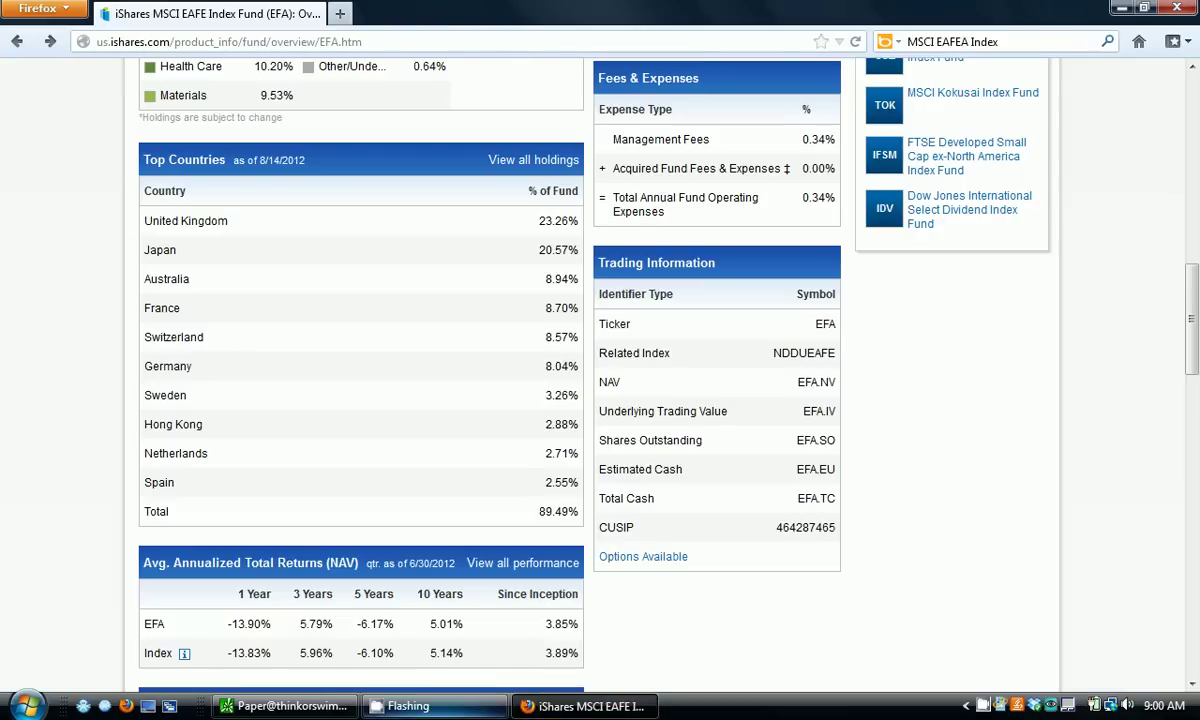
right_click(540, 706)
left_click(590, 694)
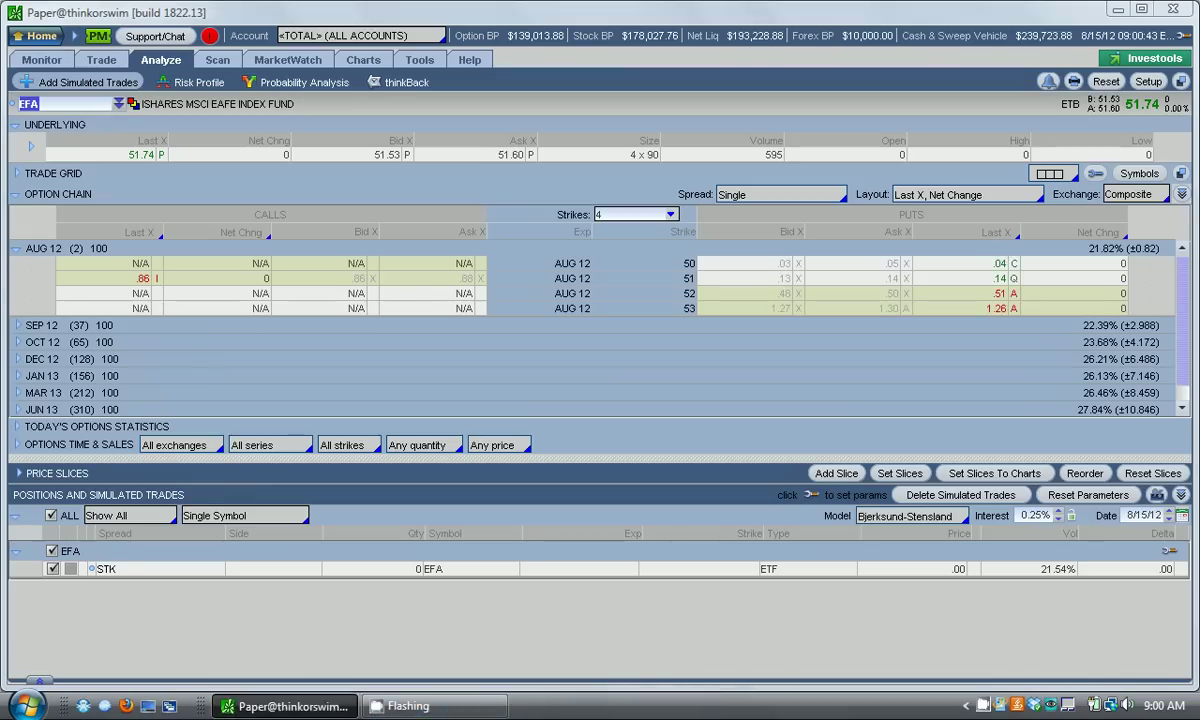
left_click(362, 56)
left_click(18, 124)
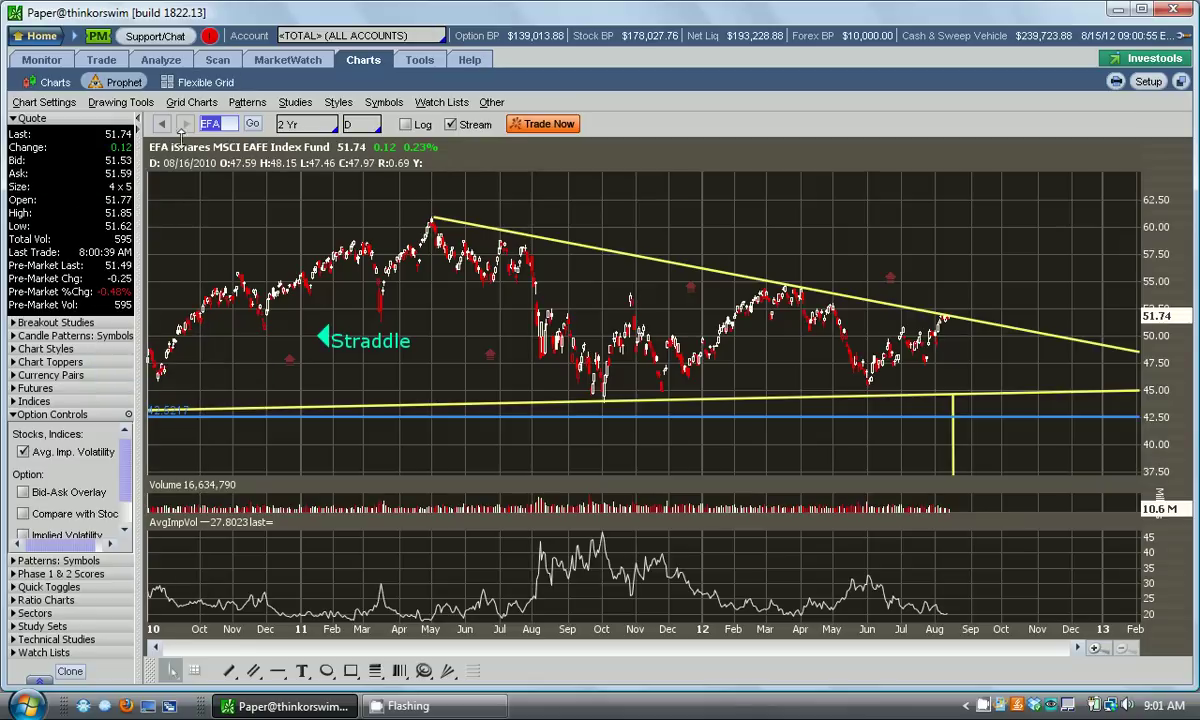
left_click(162, 58)
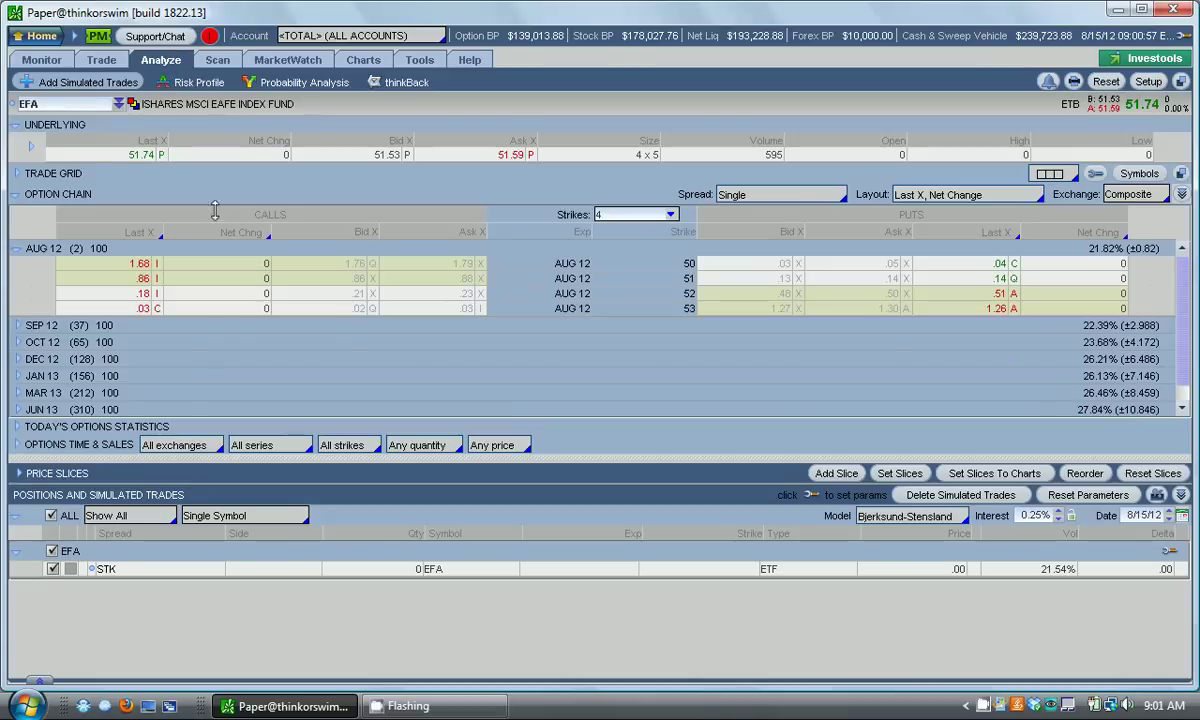
Step: Set the option chain's spread to Straddle and add a simulated buy of the JAN 14 straddle at the 51 strike
left_click(55, 247)
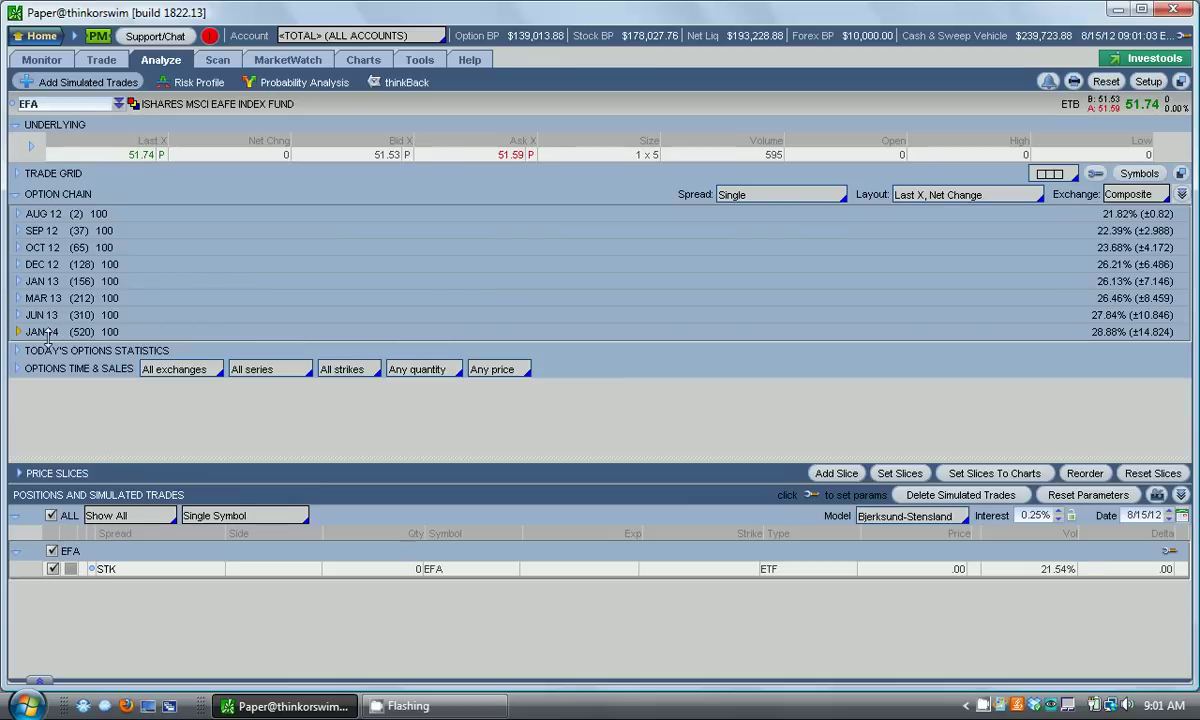
left_click(48, 333)
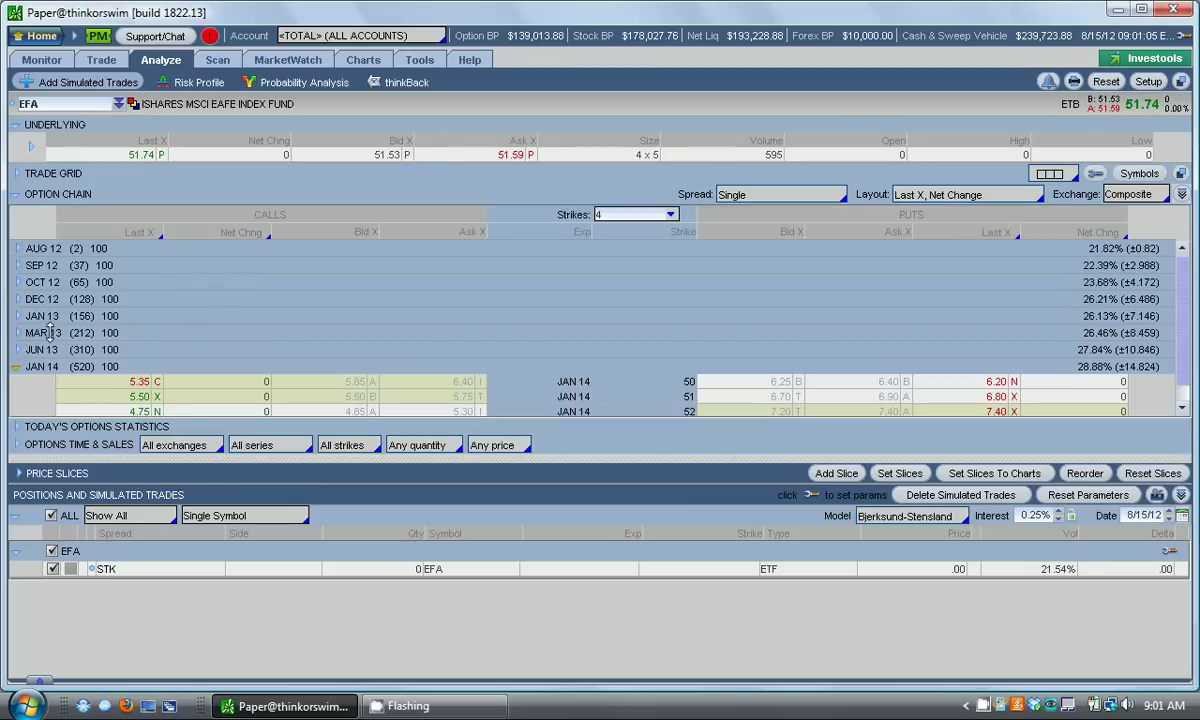
left_click(765, 195)
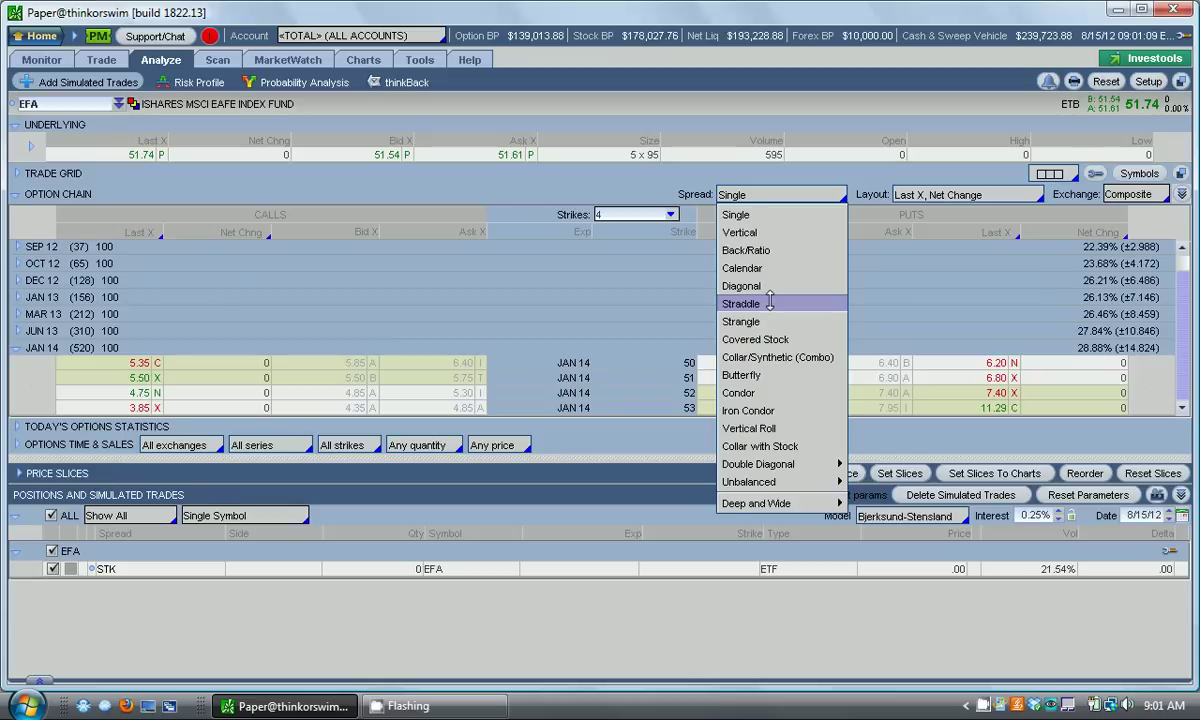
left_click(770, 303)
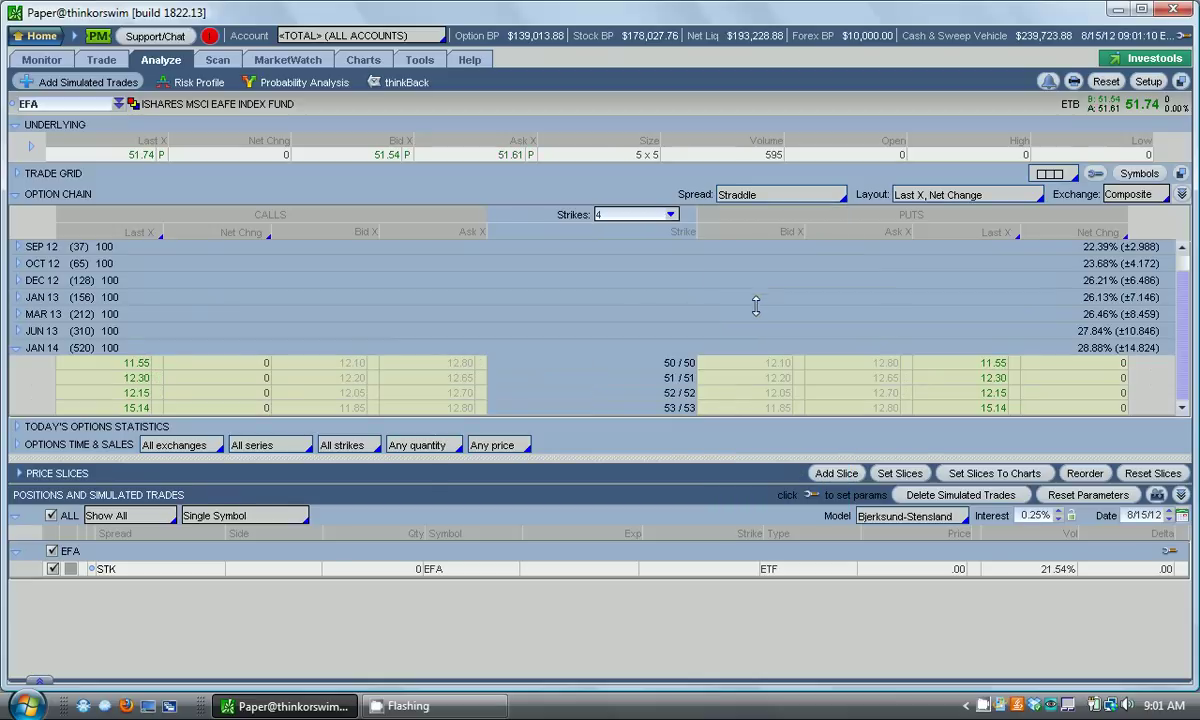
left_click(448, 375)
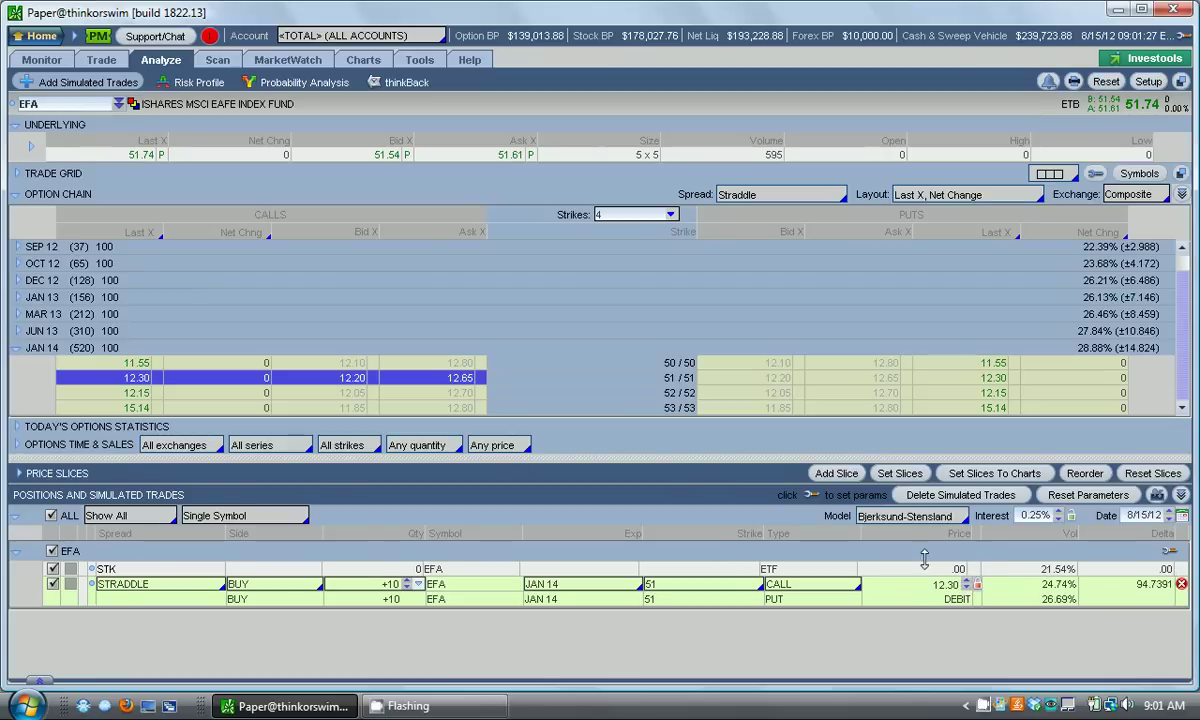
Step: Show the straddle's risk profile over a wider price range and set the position's quantity to 1
left_click(199, 82)
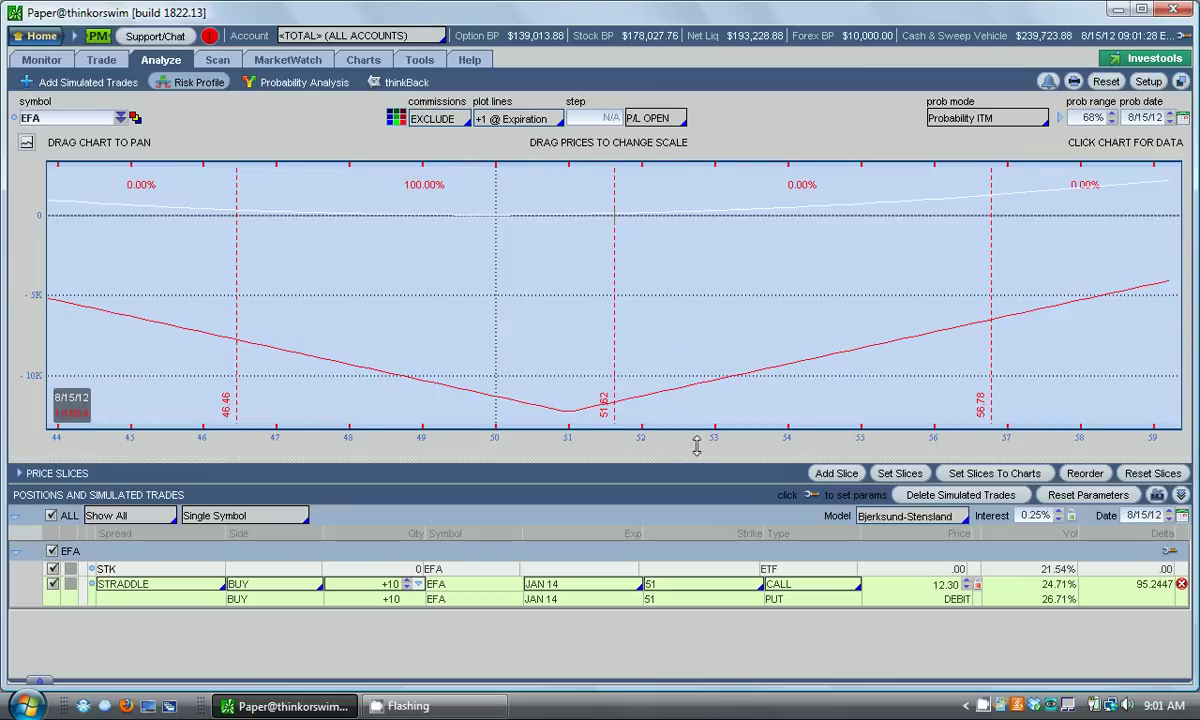
left_click_drag(657, 420, 605, 345)
left_click_drag(600, 420, 470, 330)
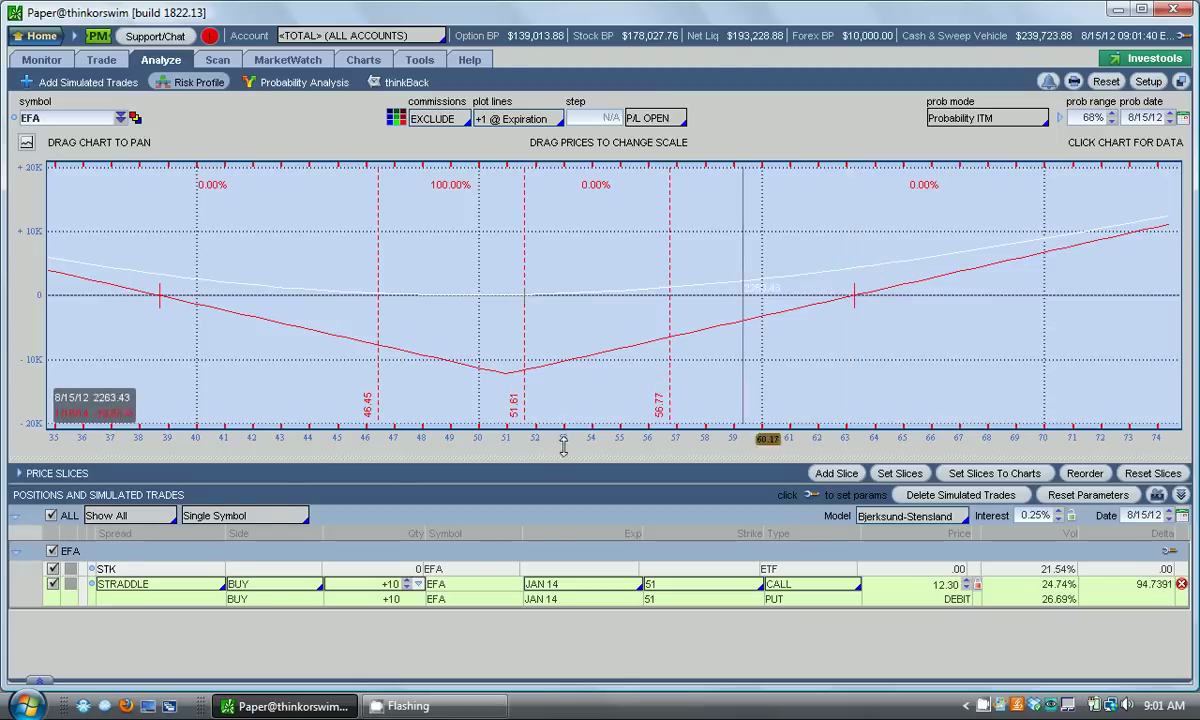
left_click_drag(406, 587, 406, 587)
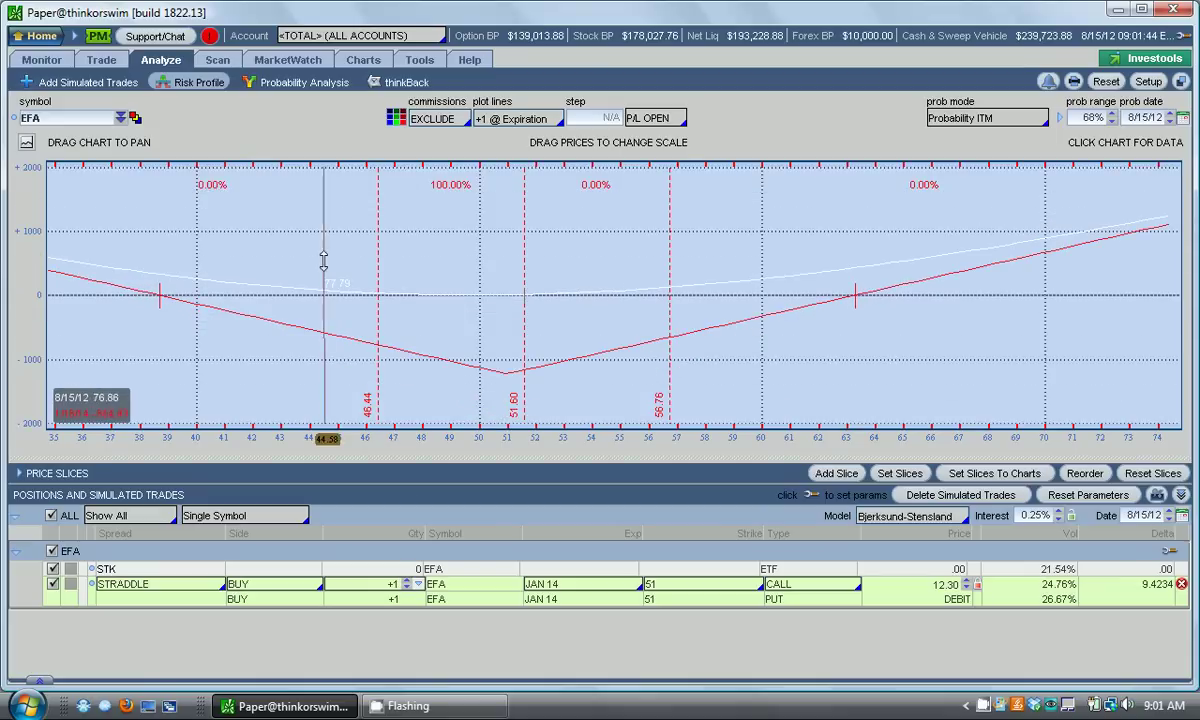
left_click_drag(468, 412, 568, 333)
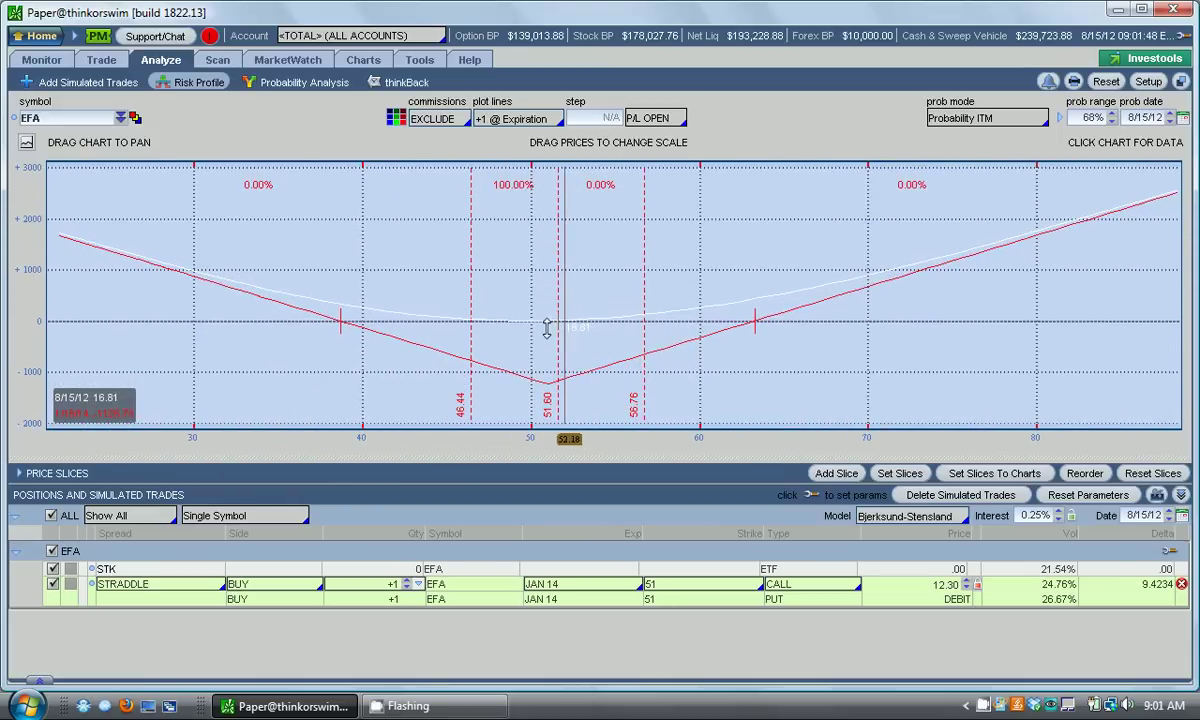
Step: Return to the simulated-trades option chain, enlarge its area and set its layout to Theo Price, Mark
left_click(117, 80)
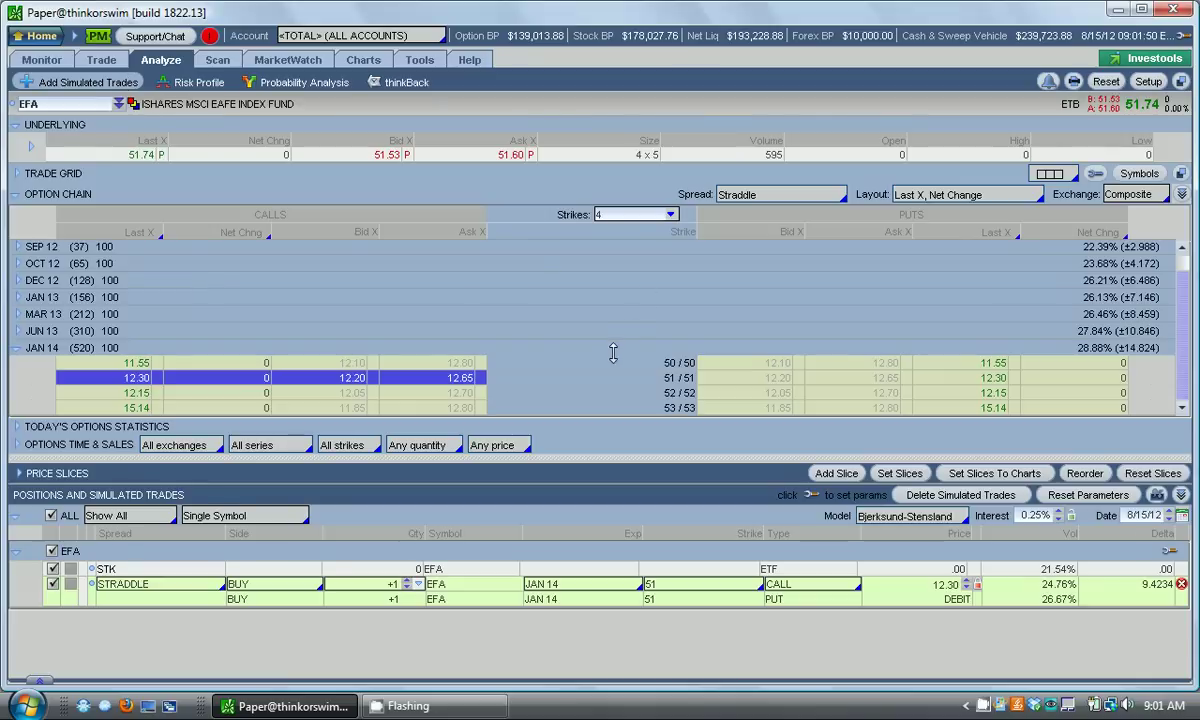
left_click_drag(93, 460, 93, 527)
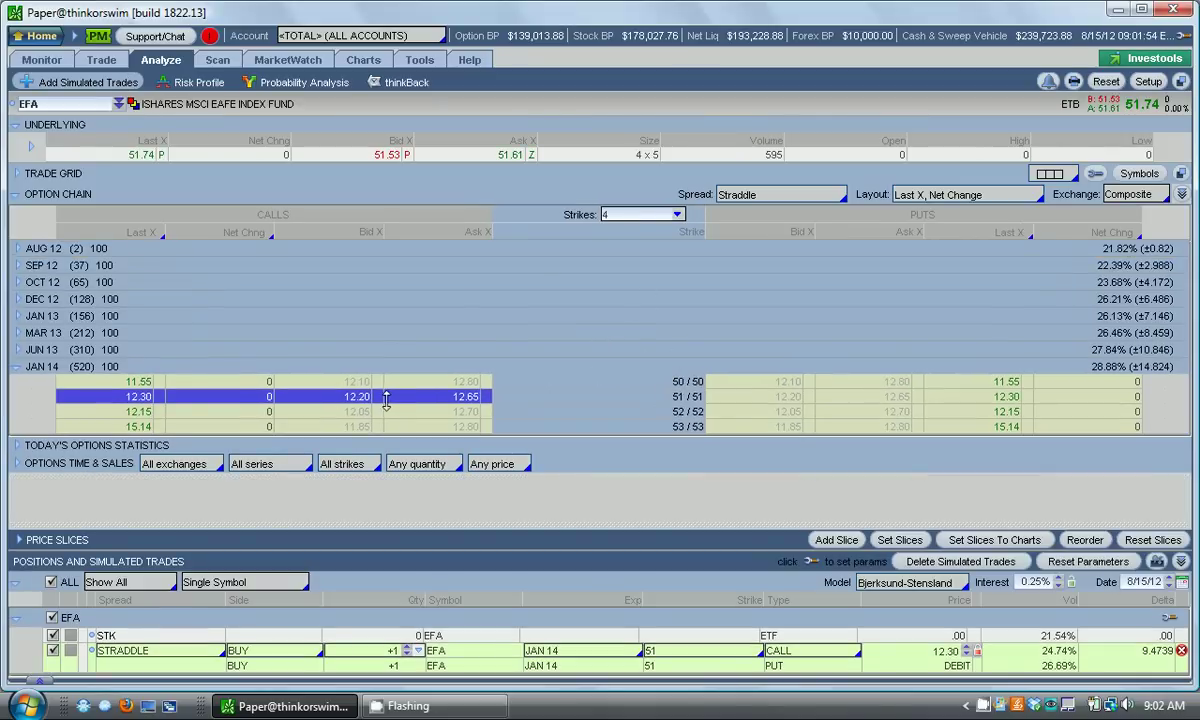
left_click(940, 194)
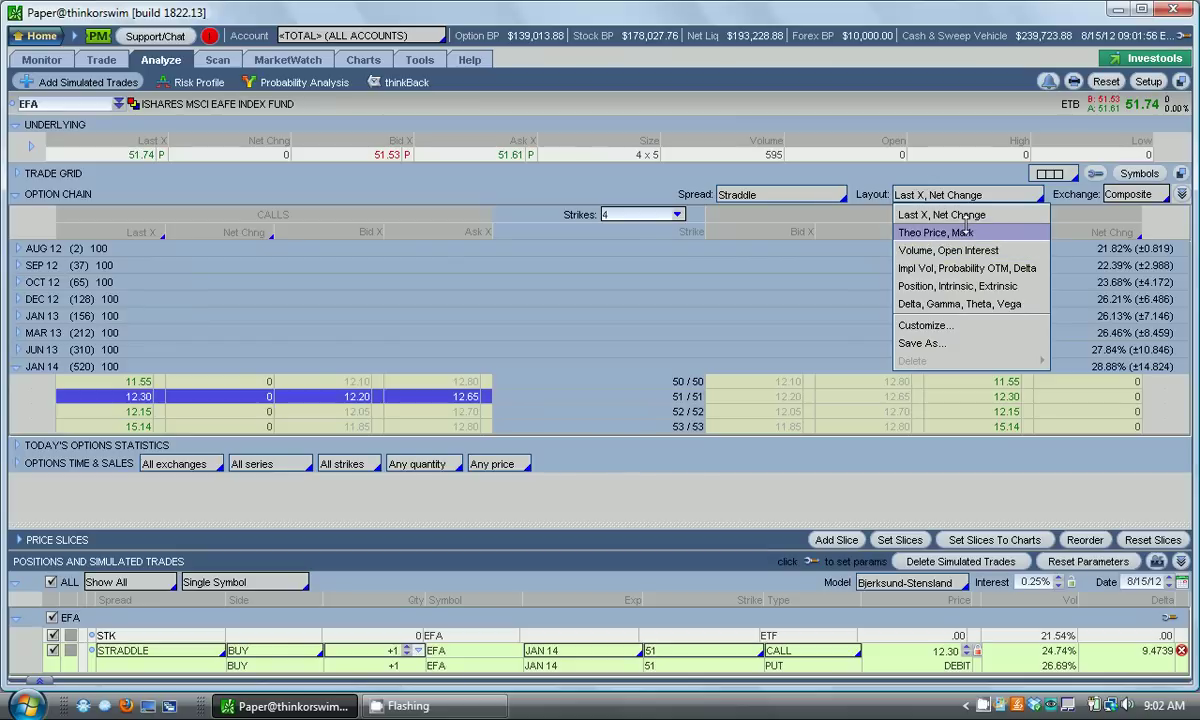
left_click(935, 232)
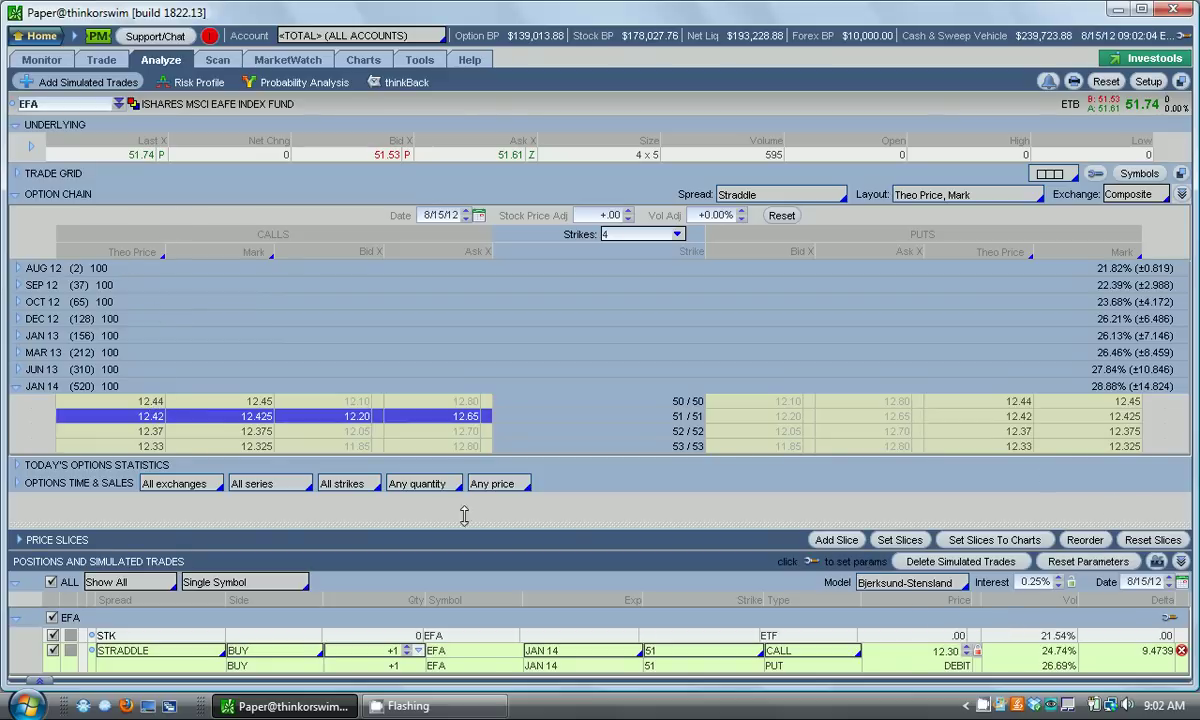
Step: Return to the EFA chart, hide the side panel and enlarge the average implied volatility pane
left_click(365, 60)
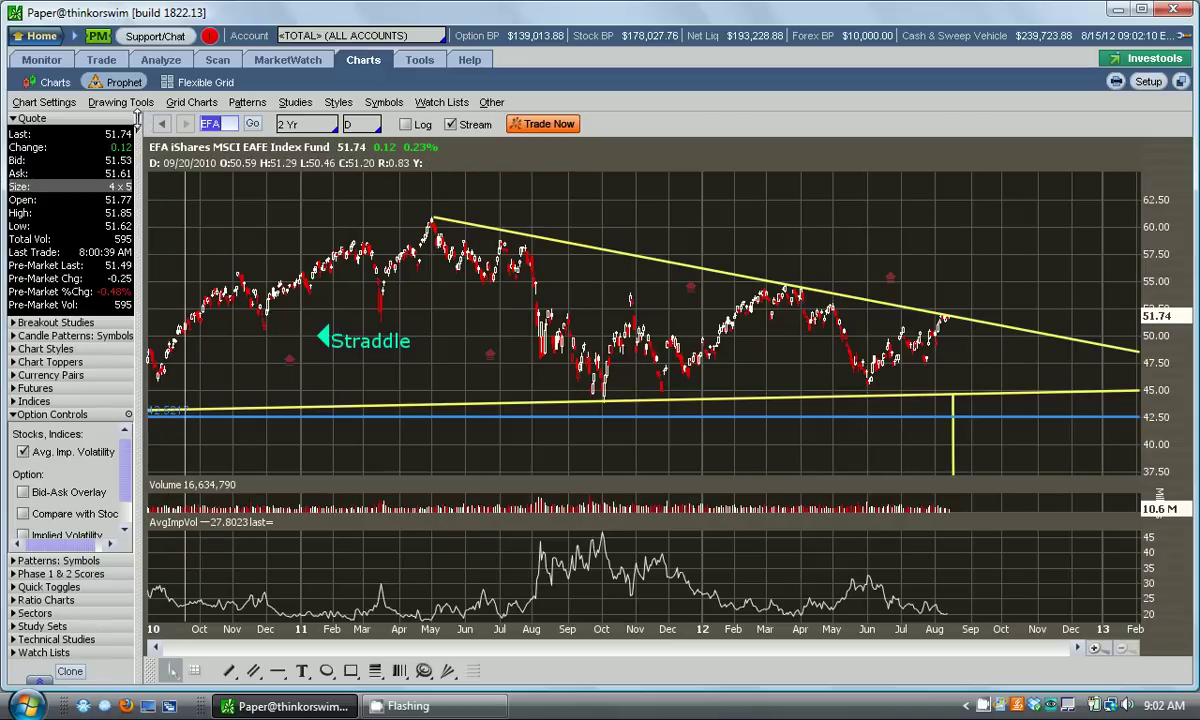
left_click(137, 117)
left_click_drag(838, 478, 847, 332)
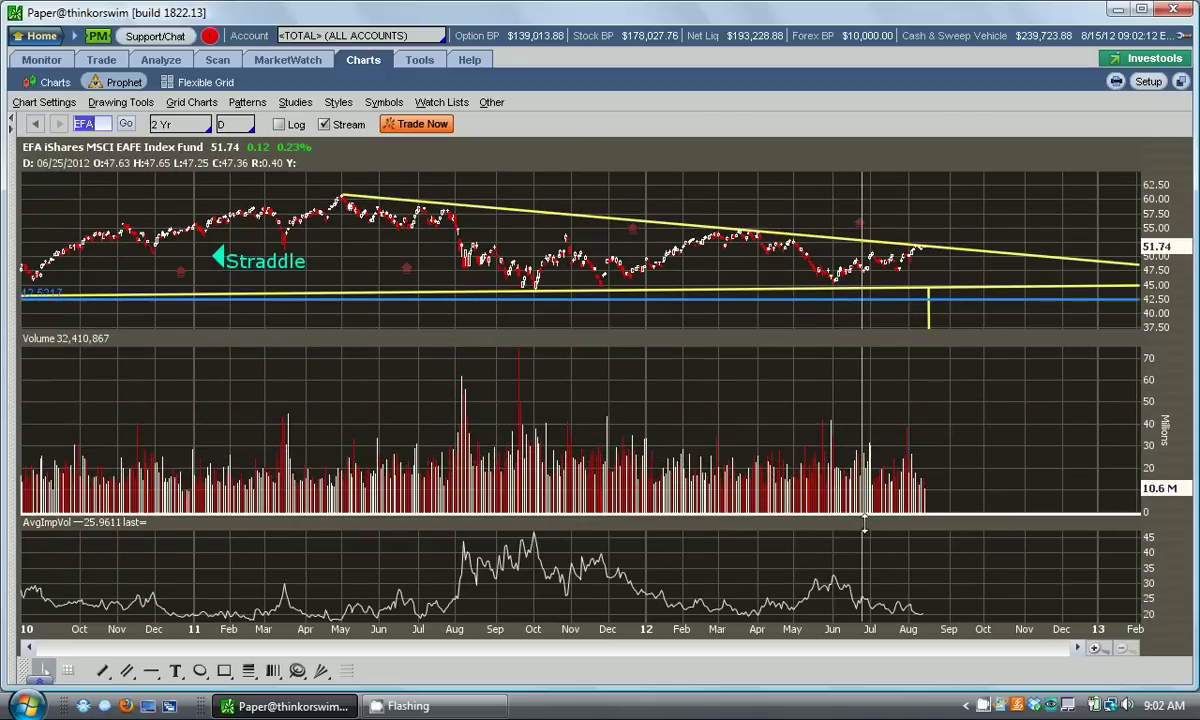
left_click_drag(864, 522, 880, 413)
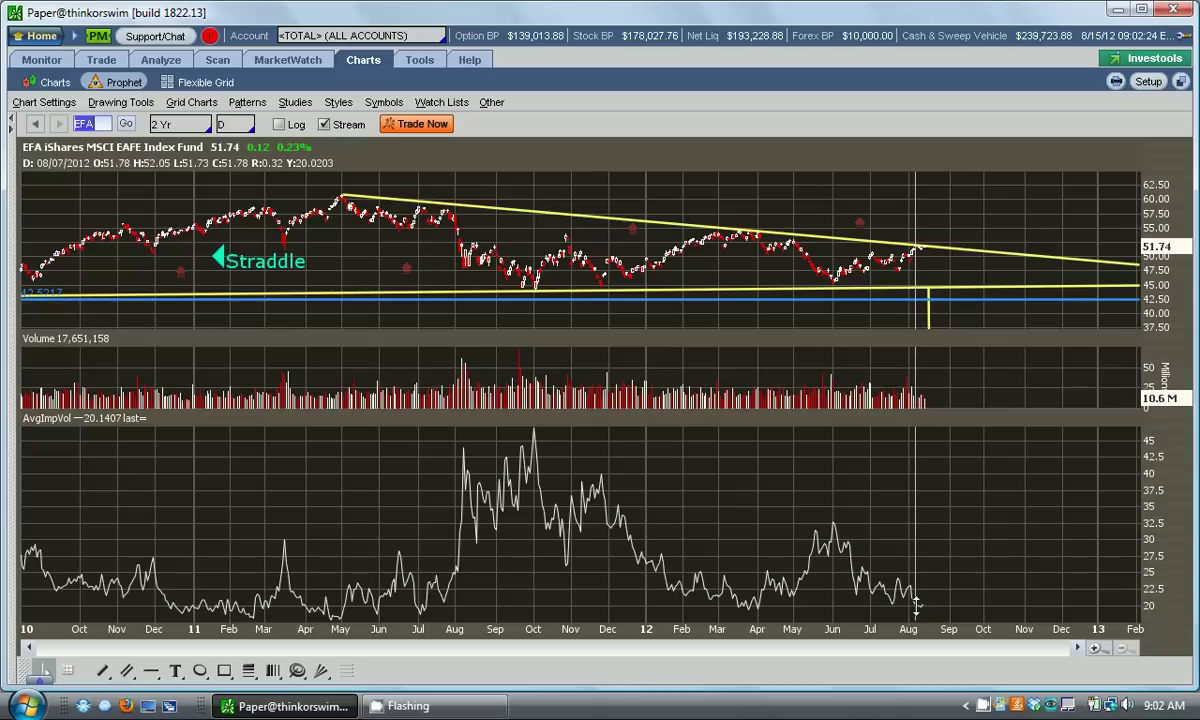
Step: Draw a horizontal line at about 40.8 across the late-2011 peaks of the average implied volatility
left_click(151, 670)
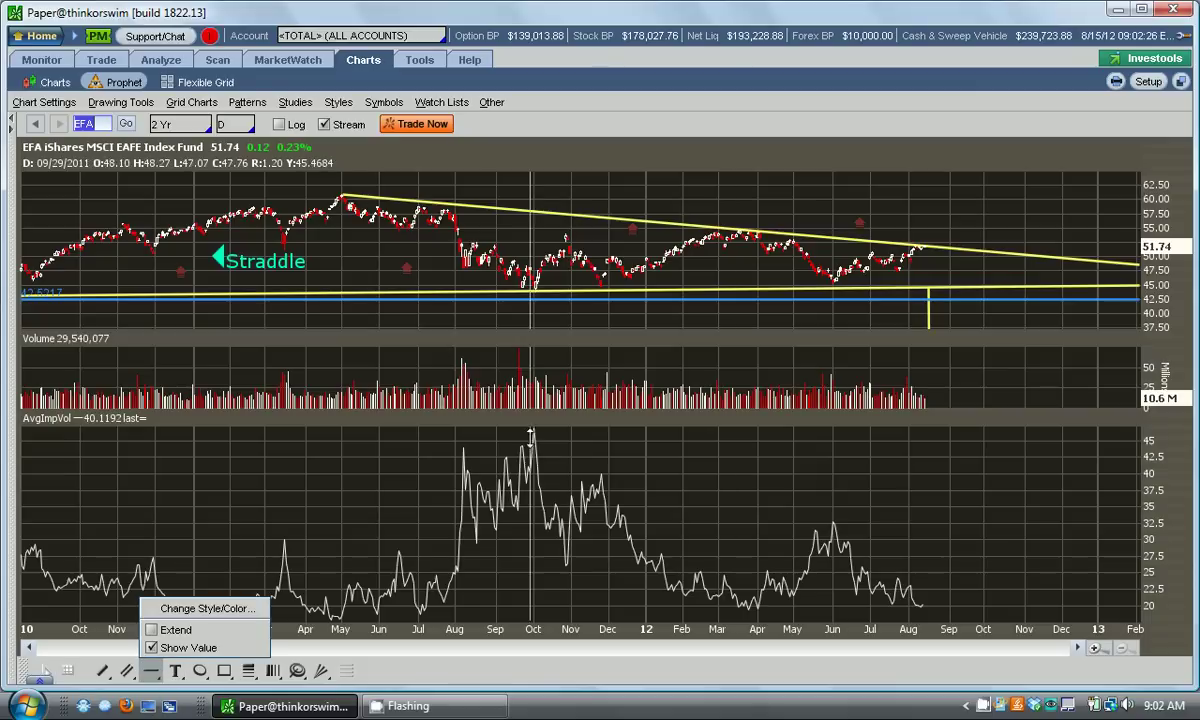
left_click_drag(421, 460, 686, 460)
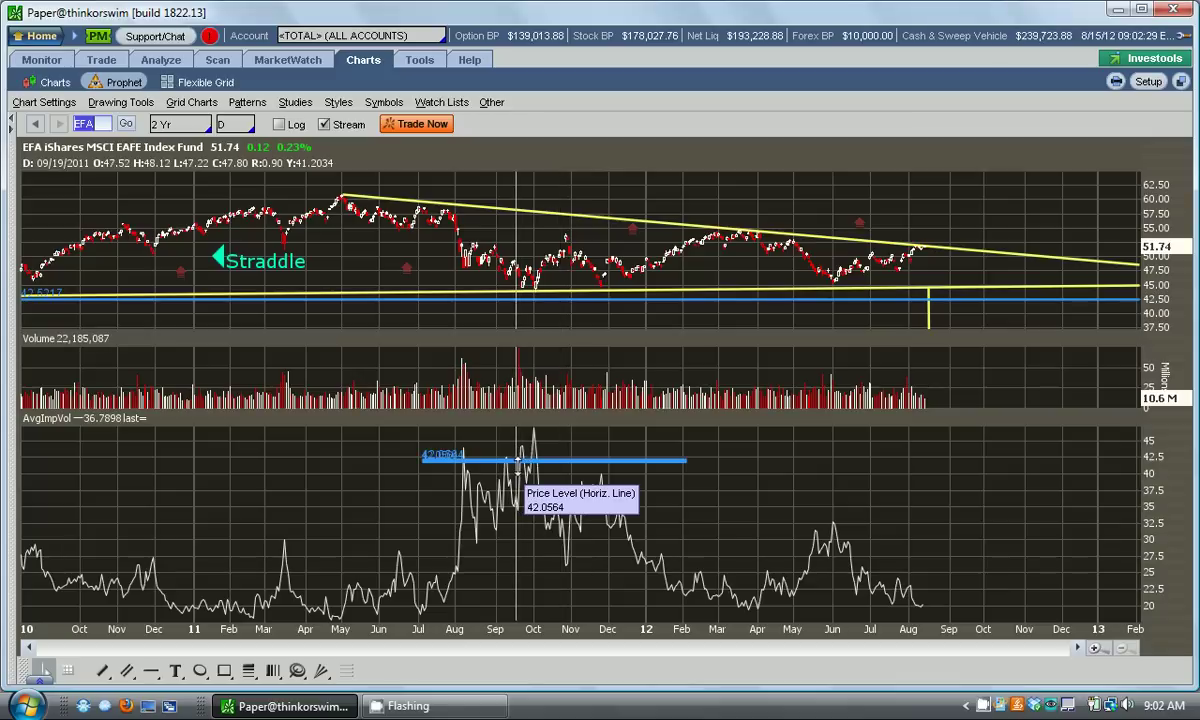
left_click_drag(516, 460, 541, 468)
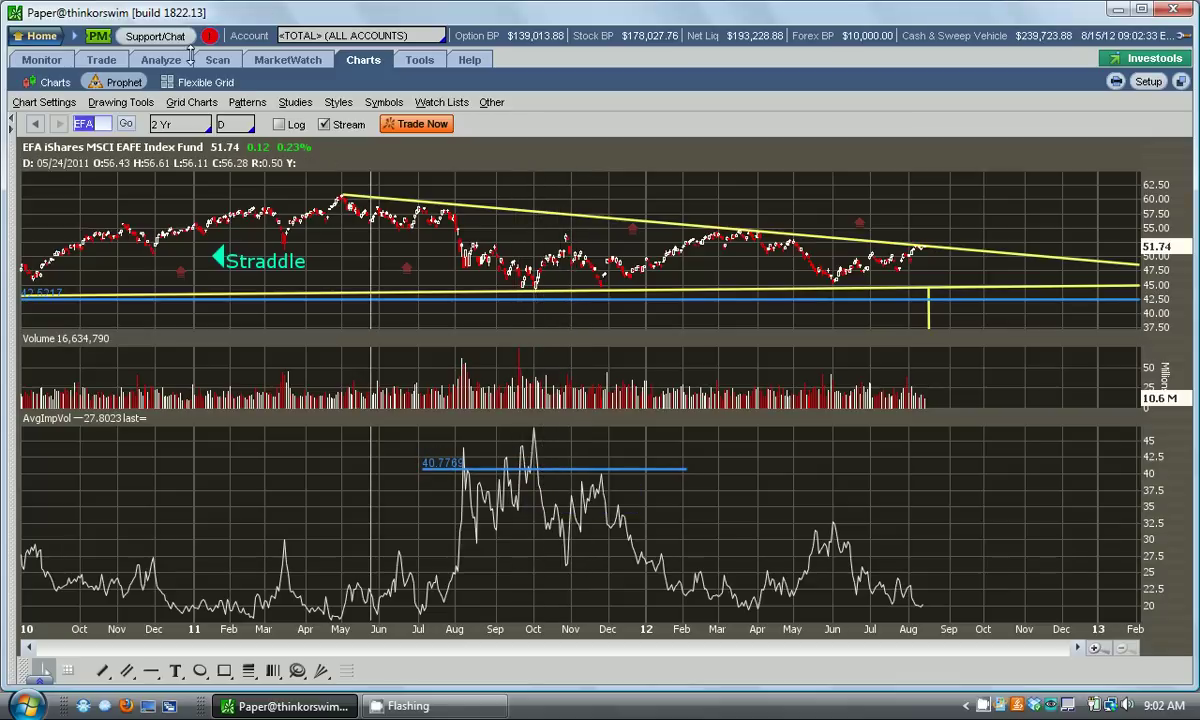
Step: Return to the simulated-trades option chain and set its volatility adjustment to +20.00%
left_click(158, 60)
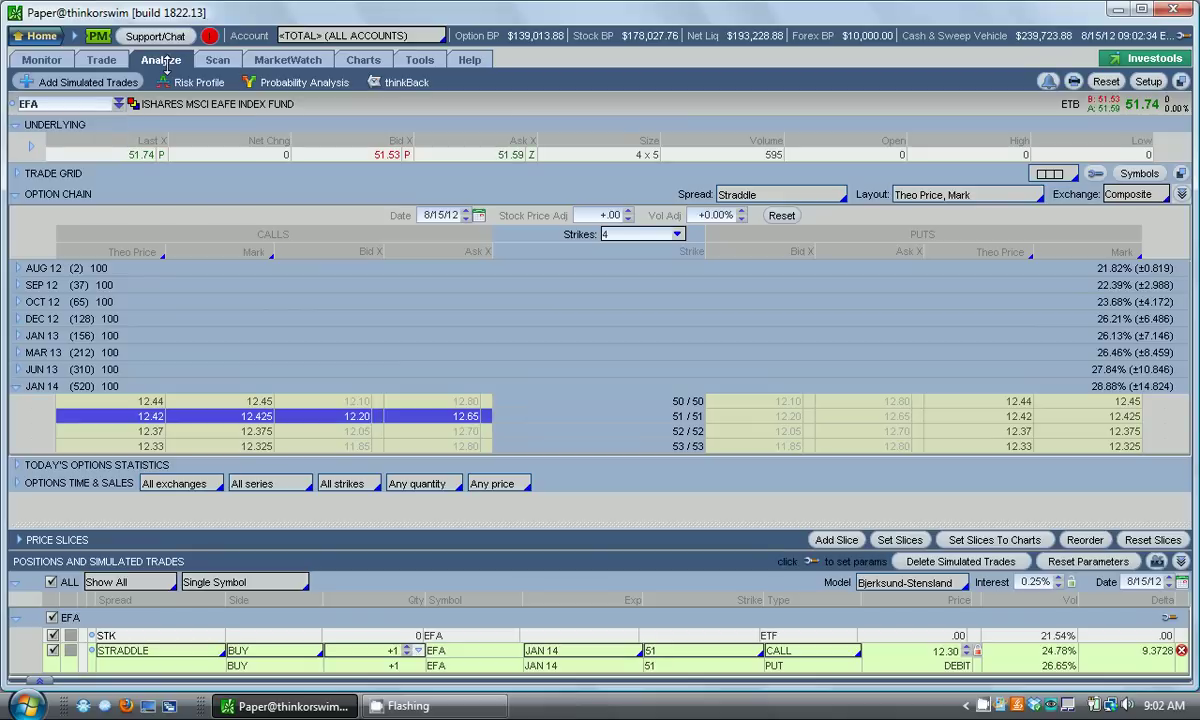
left_click(708, 216)
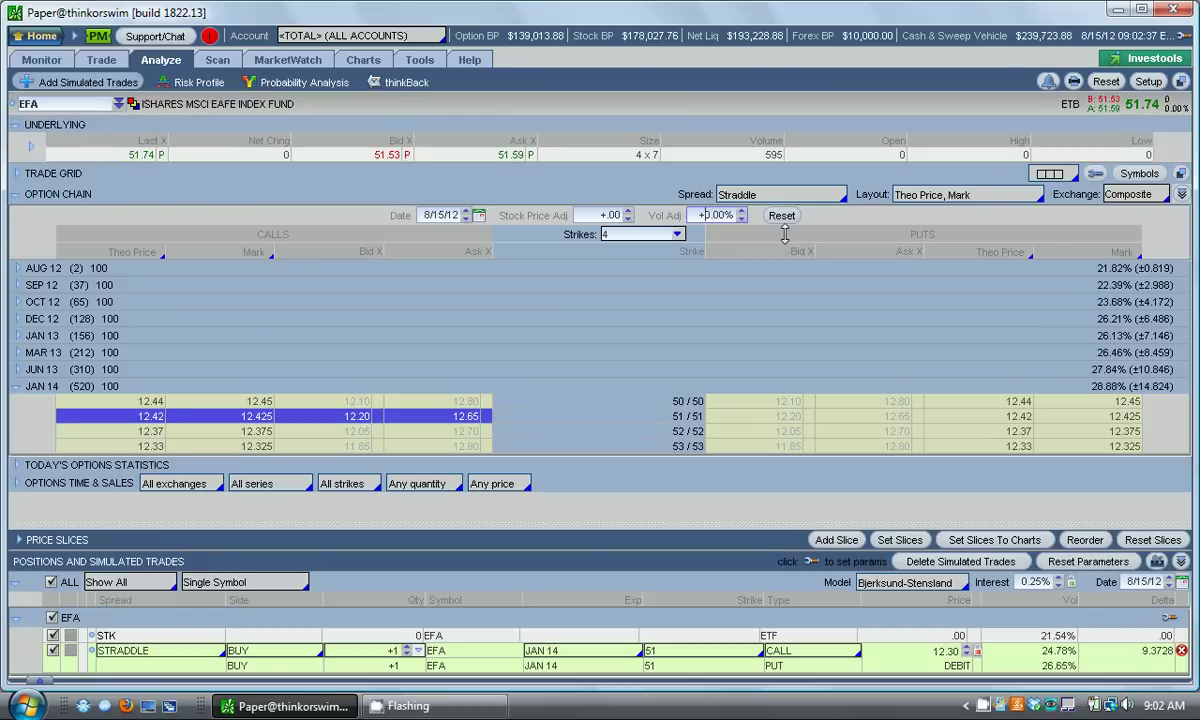
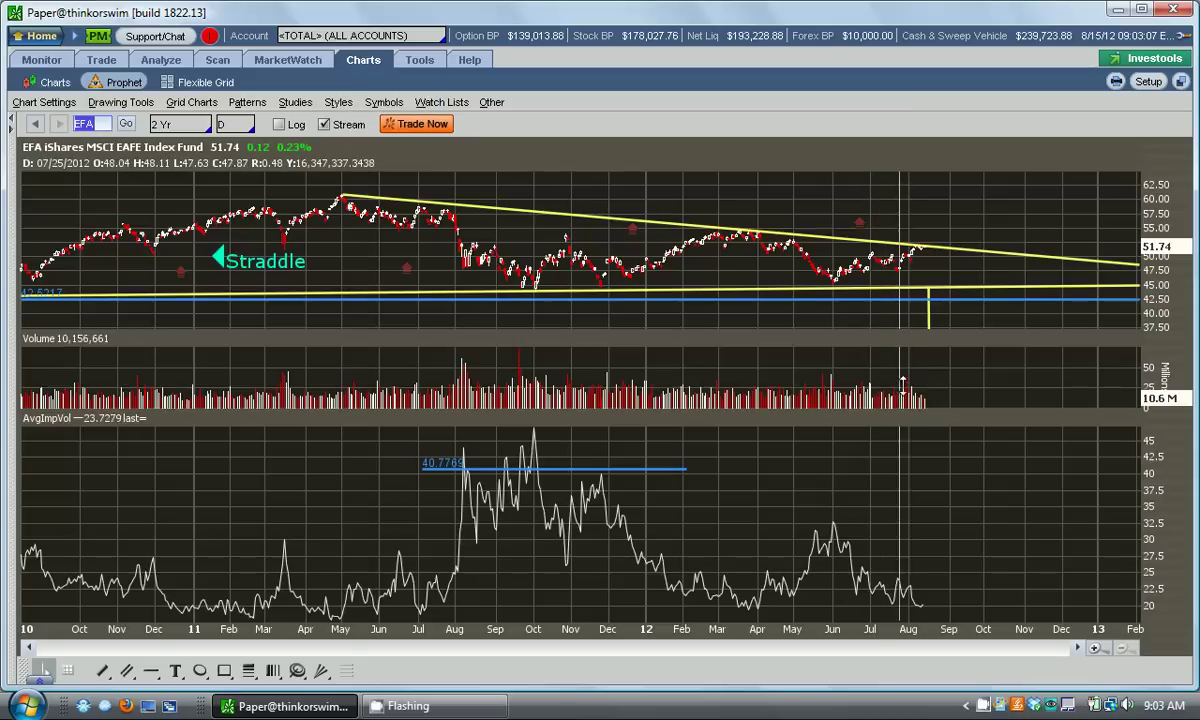
Step: On the EFA chart, enlarge the price pane and shrink the average implied volatility pane beneath it
left_click_drag(884, 420, 907, 507)
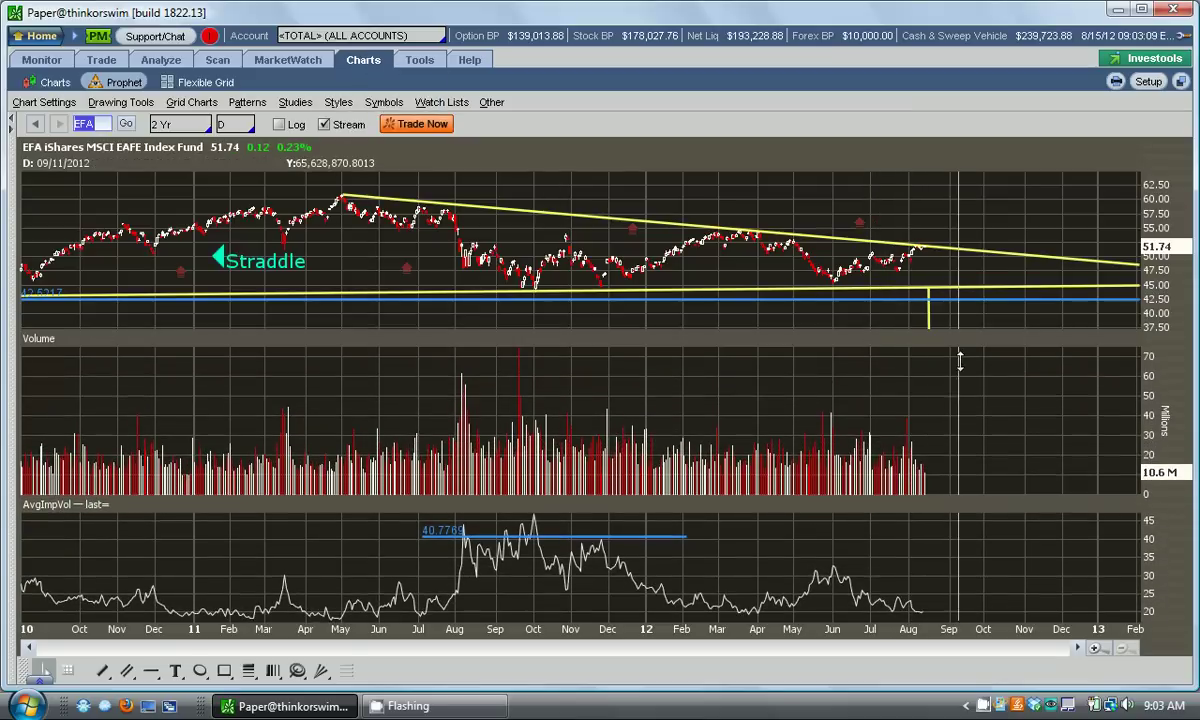
left_click_drag(912, 333, 937, 455)
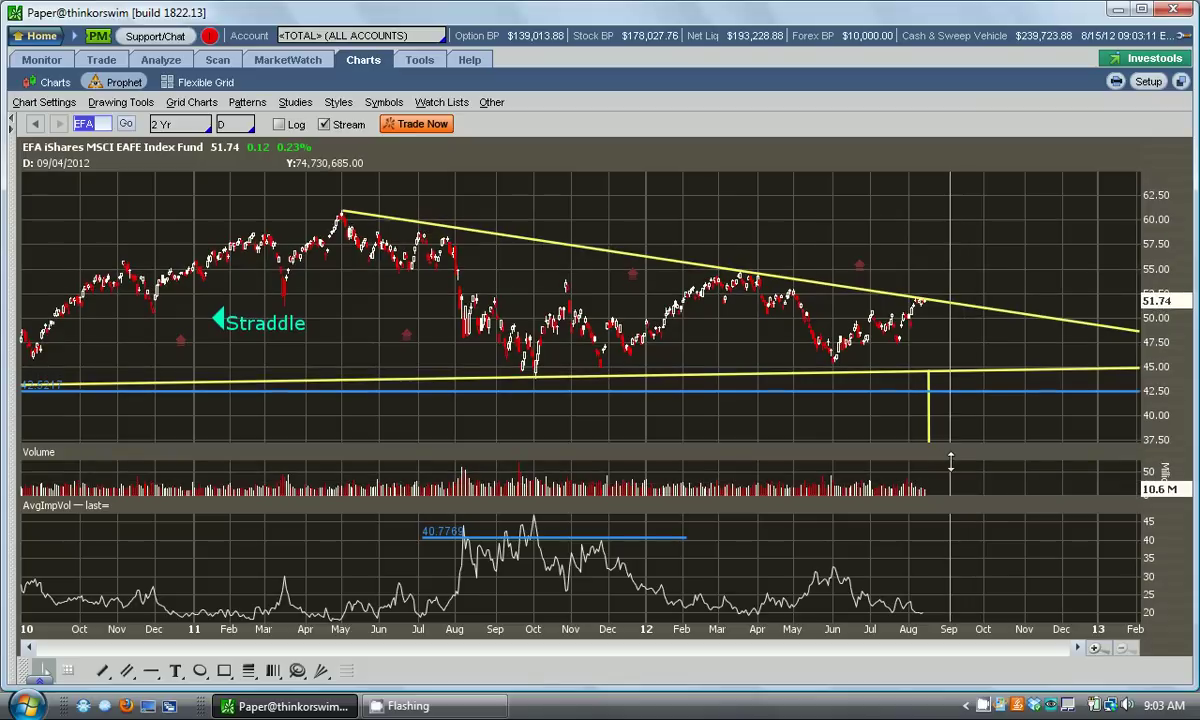
left_click_drag(952, 518, 952, 541)
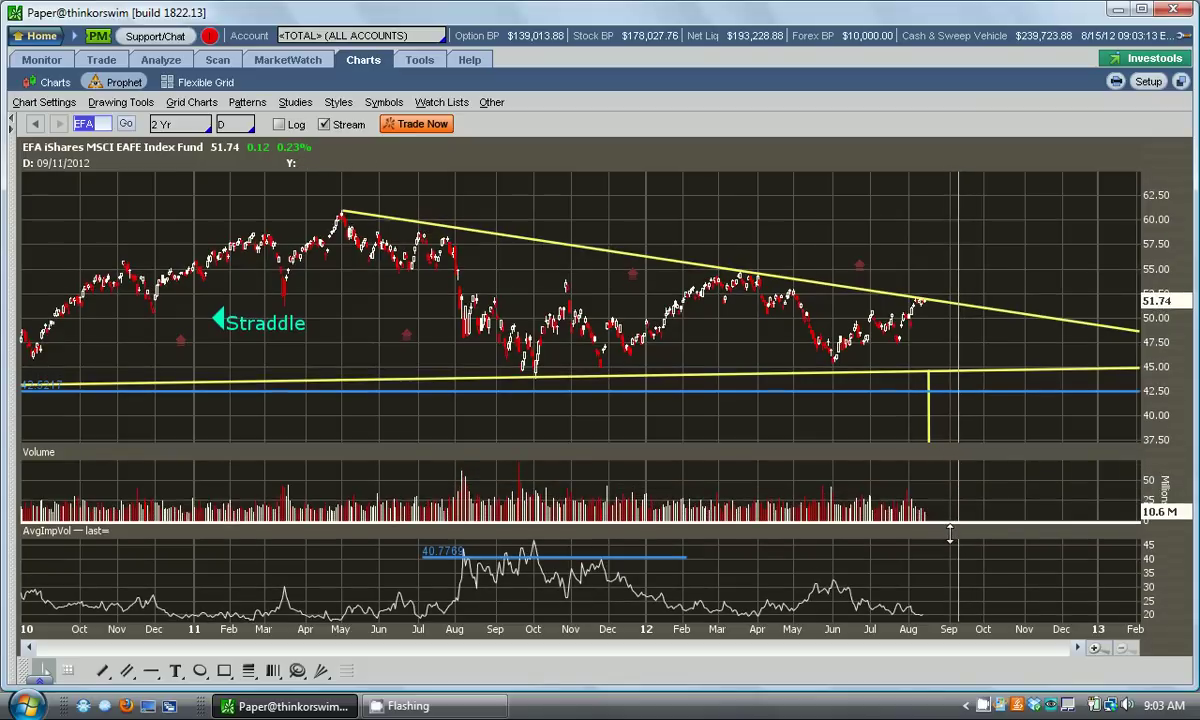
Step: Show the straddle's risk profile and set the date of the positions and simulated trades to 10/19/12
left_click(160, 60)
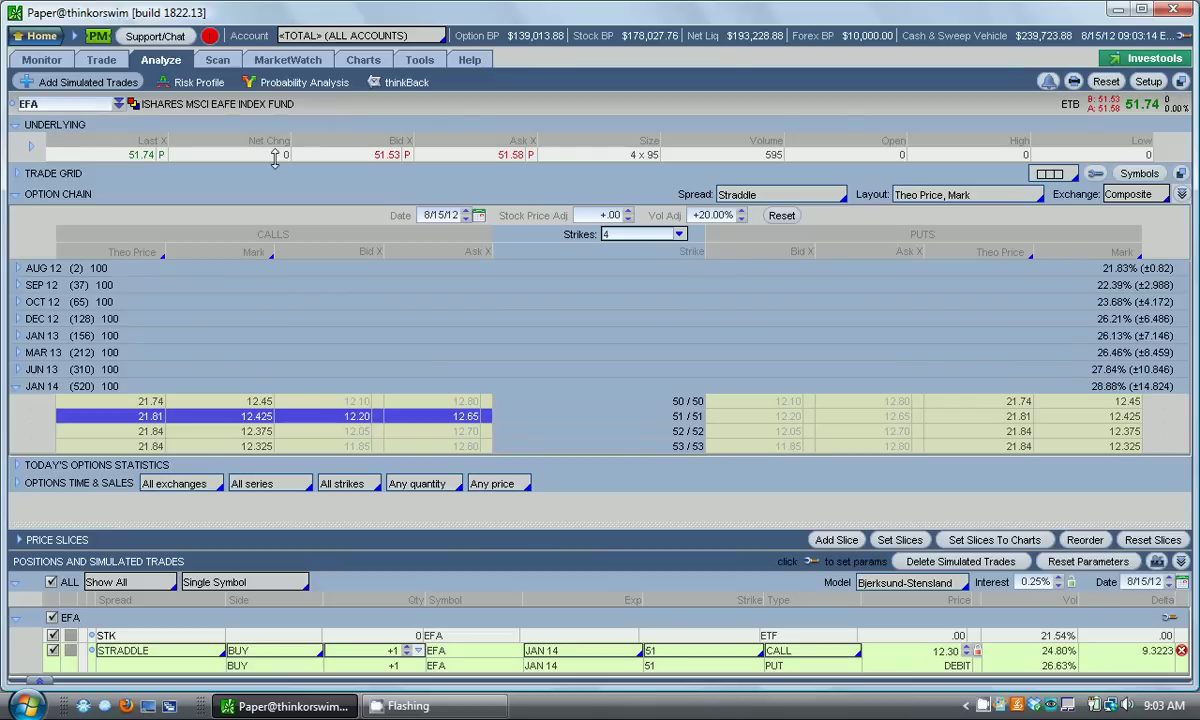
left_click(199, 82)
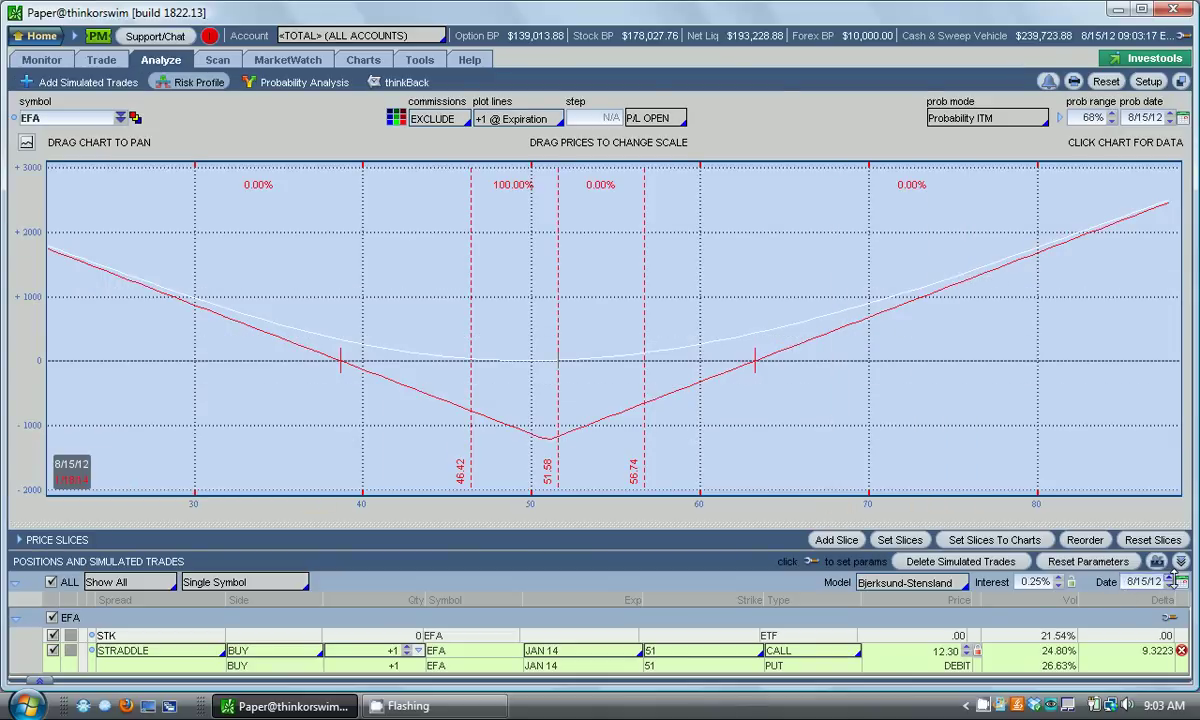
left_click(1140, 582)
left_click(1150, 433)
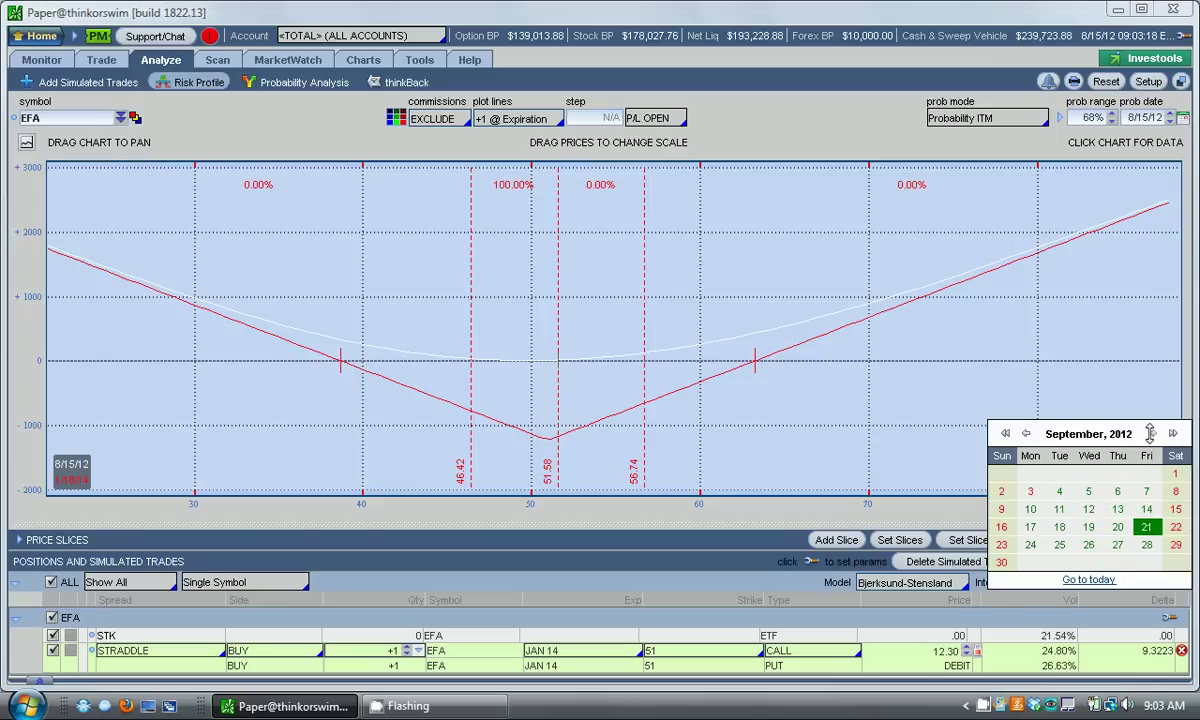
left_click(1150, 433)
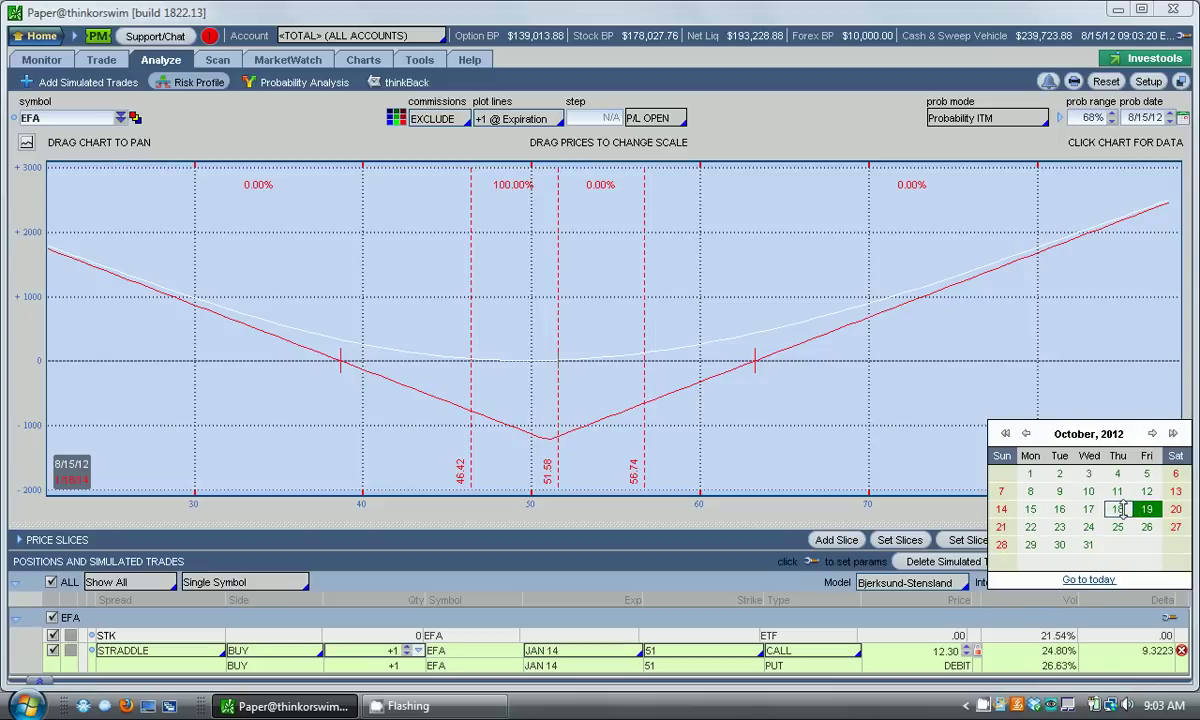
left_click(1147, 509)
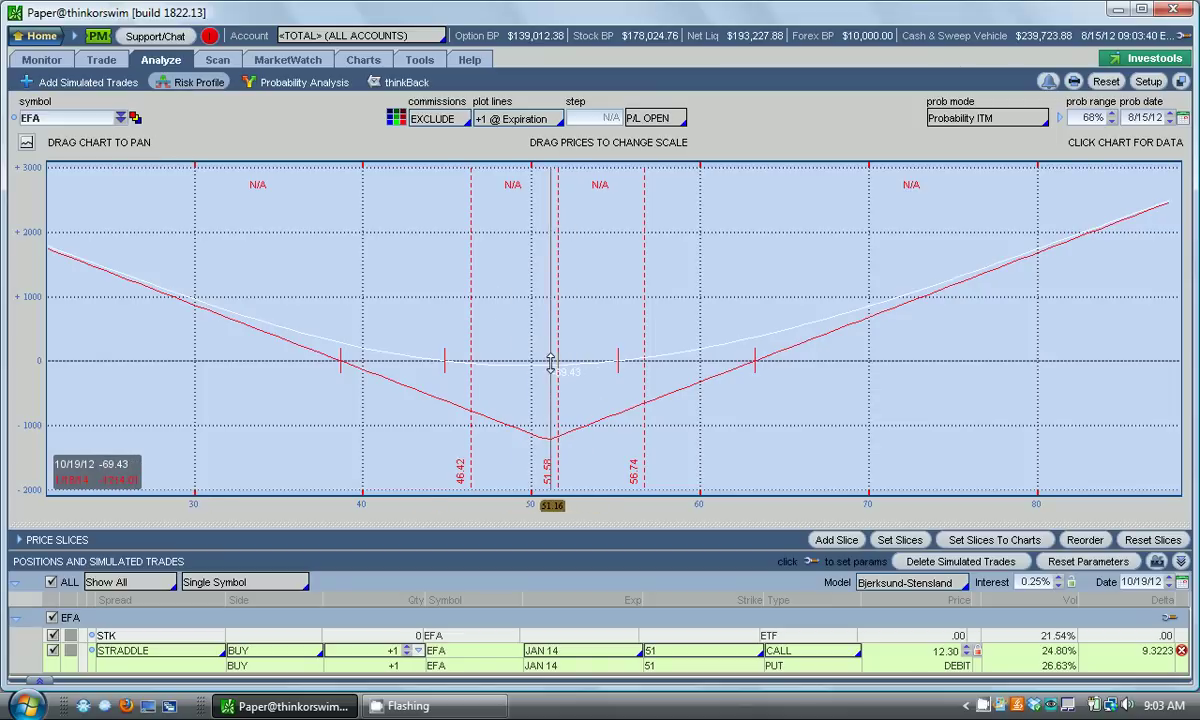
Step: Return to the EFA chart and enlarge the average implied volatility pane at the expense of the price pane
left_click(363, 59)
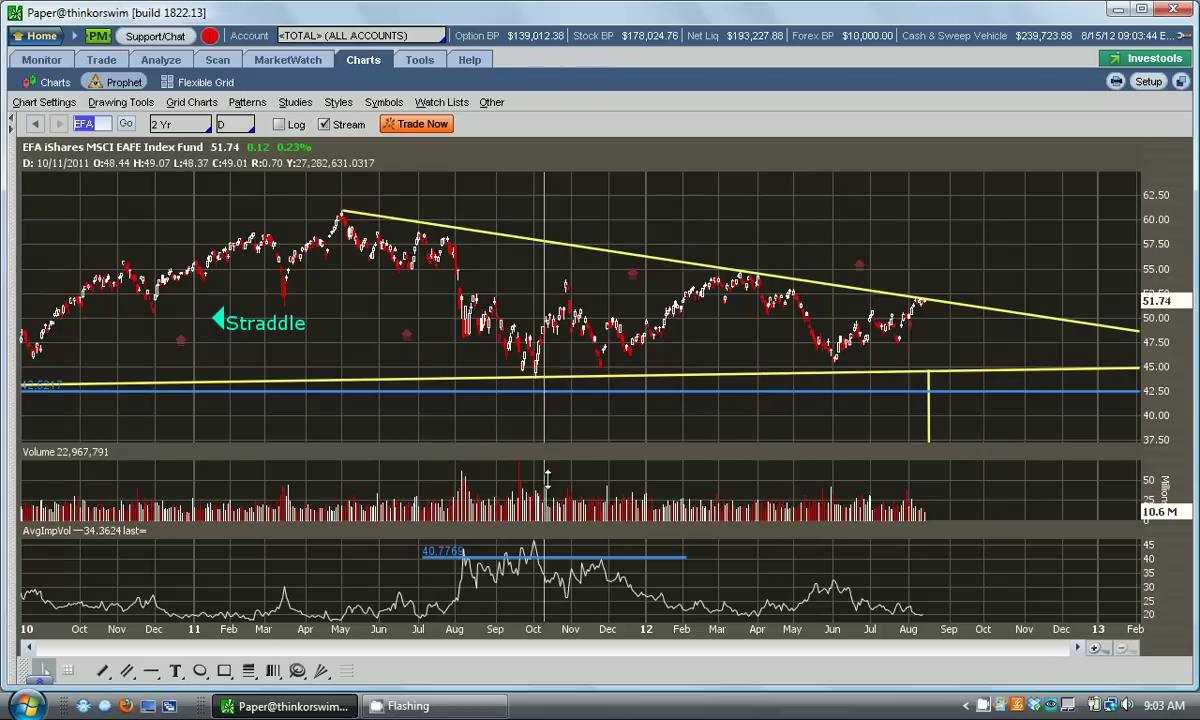
left_click_drag(567, 390, 567, 332)
left_click_drag(620, 525, 620, 395)
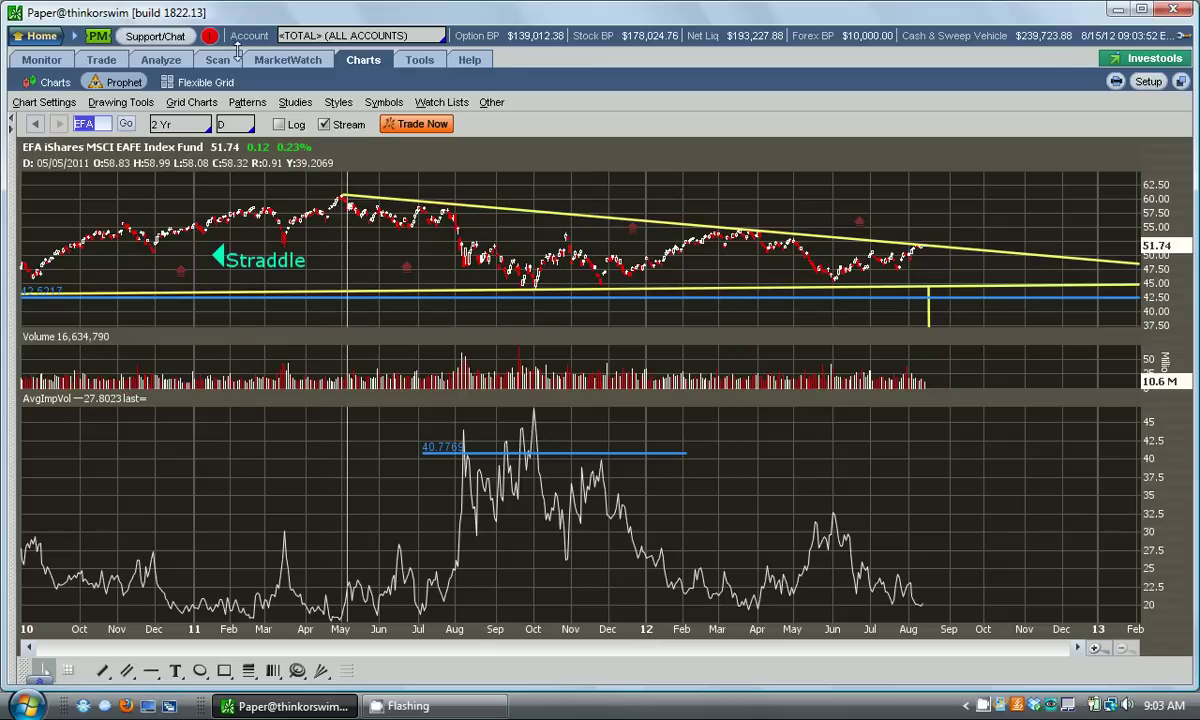
Step: Return to the simulated-trades option chain and set its layout to Delta, Gamma, Theta, Vega
left_click(160, 61)
left_click(96, 58)
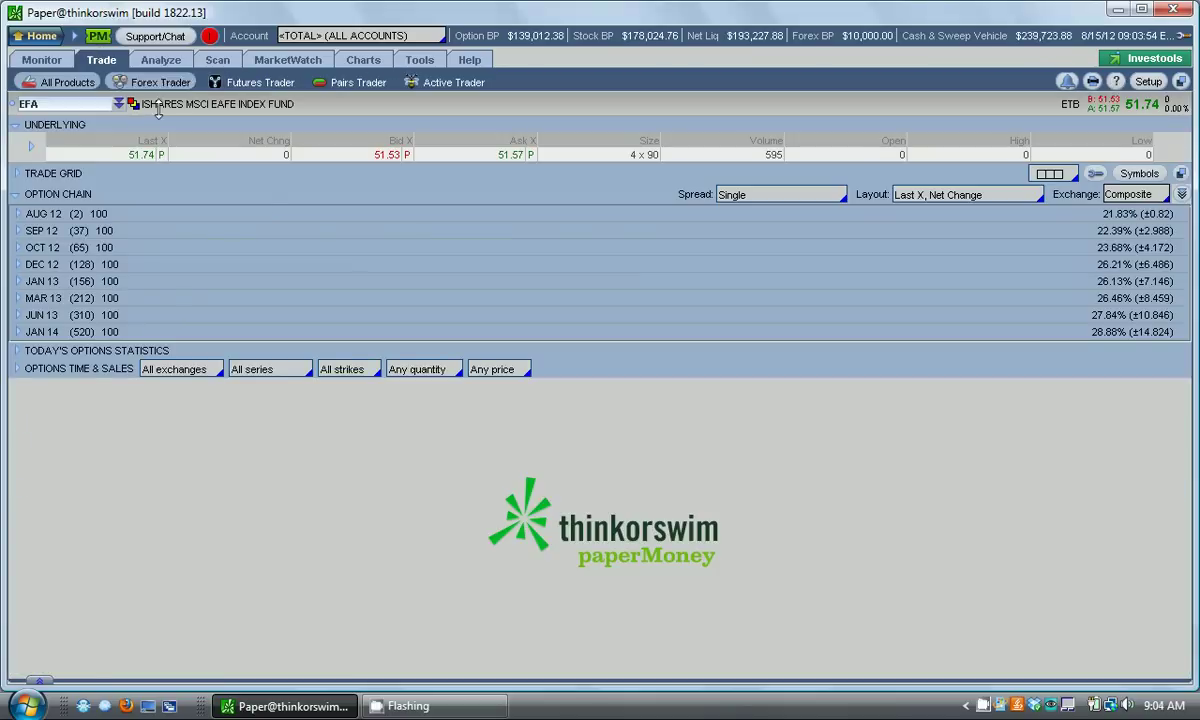
left_click(162, 60)
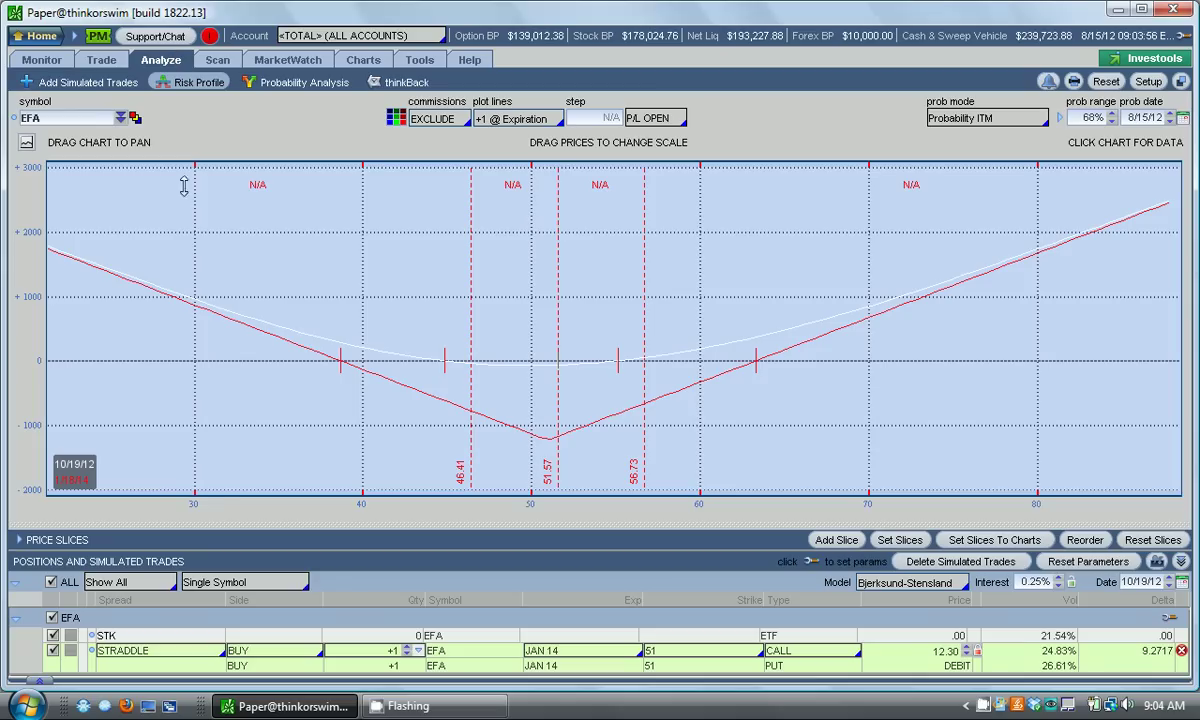
left_click(88, 82)
left_click(940, 192)
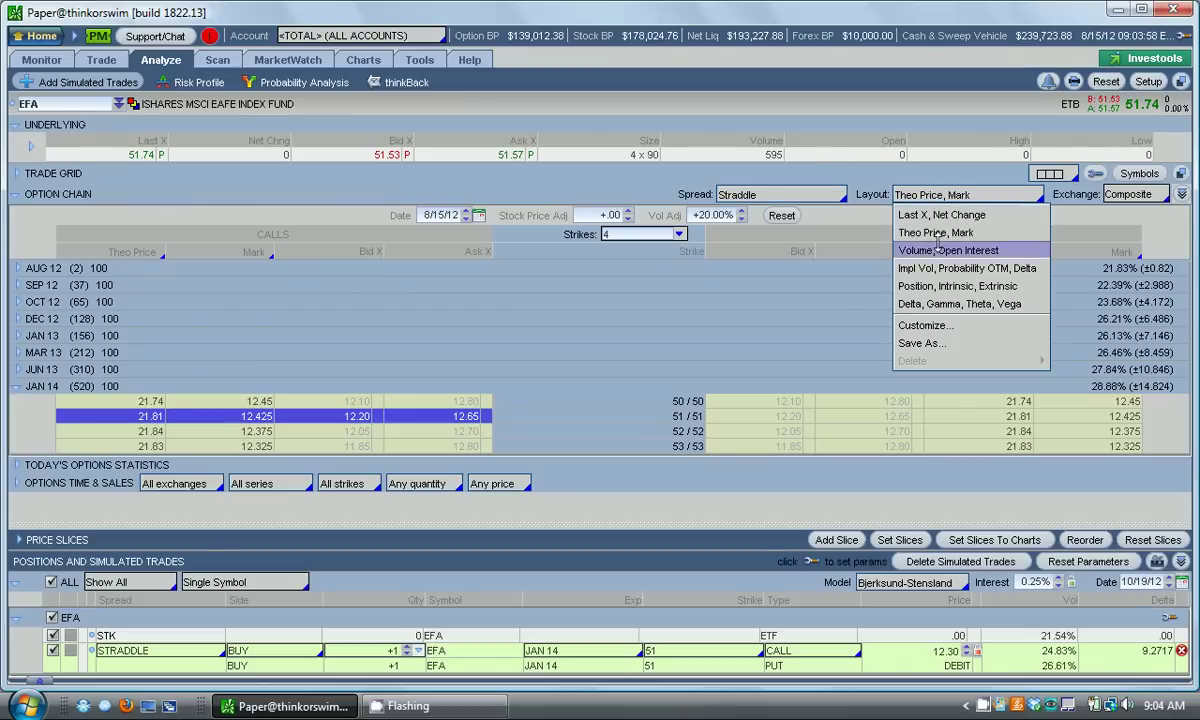
left_click(960, 303)
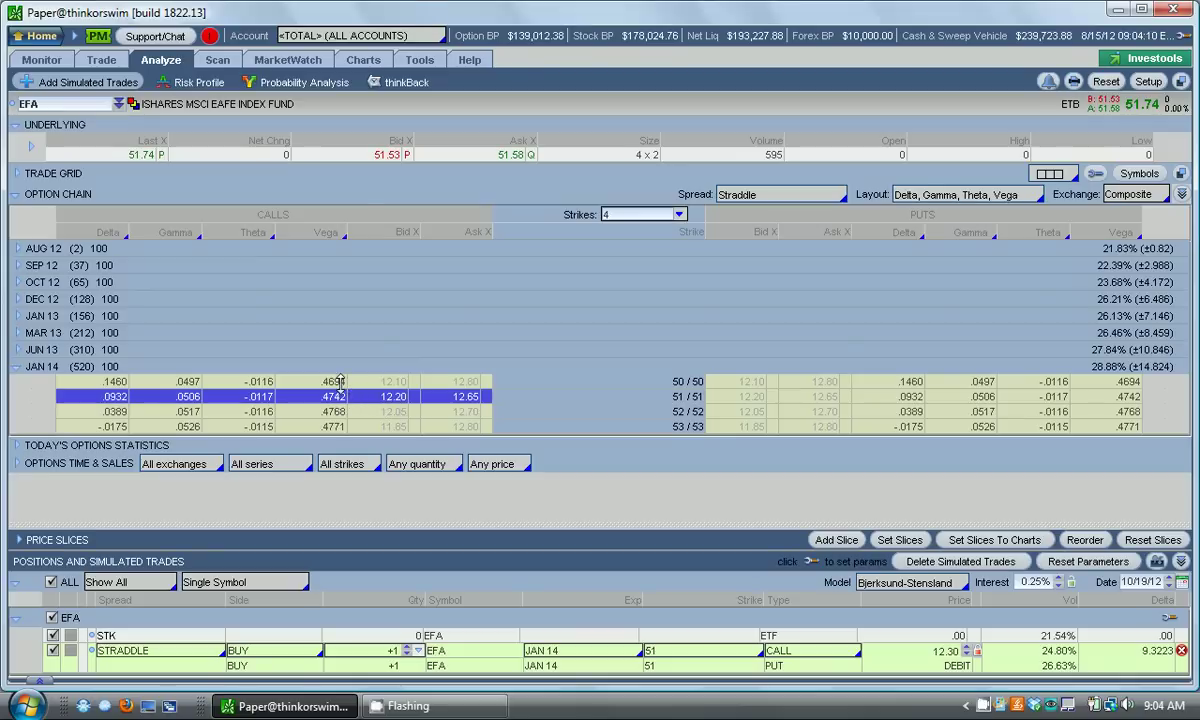
Step: Review the EFA chart and the straddle's profit and loss in the risk profile, and return to the option chain's Greeks
mouse_move(366, 54)
left_click(358, 55)
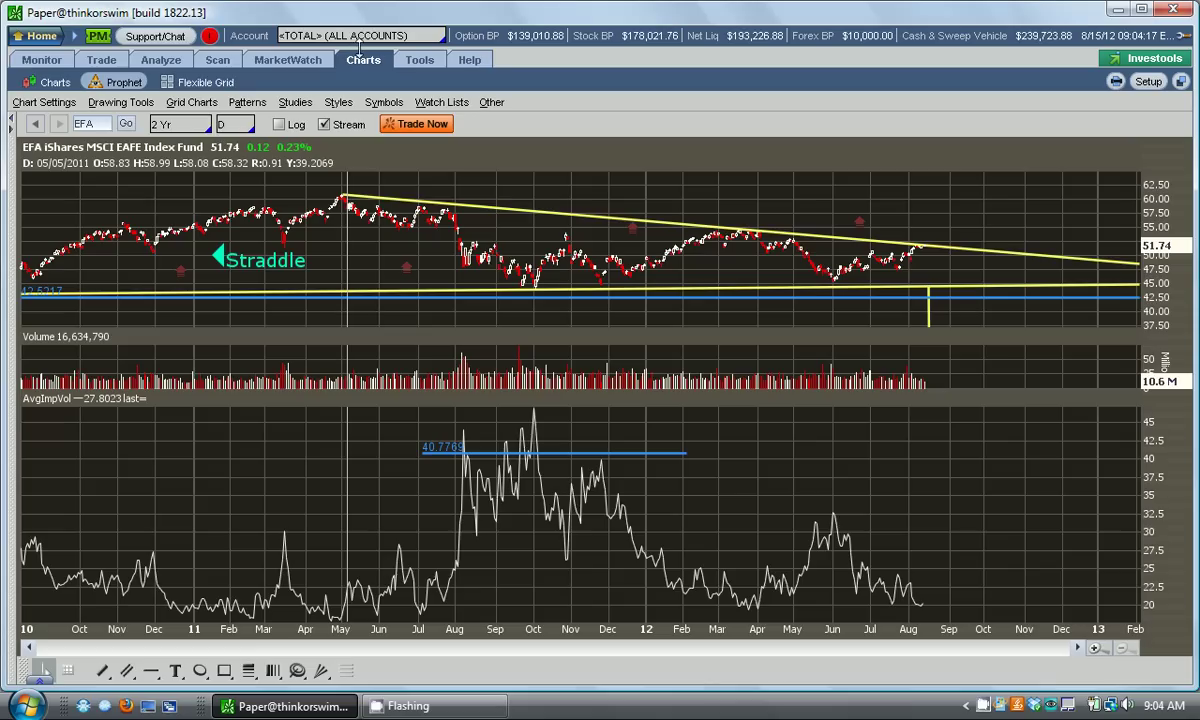
left_click(162, 59)
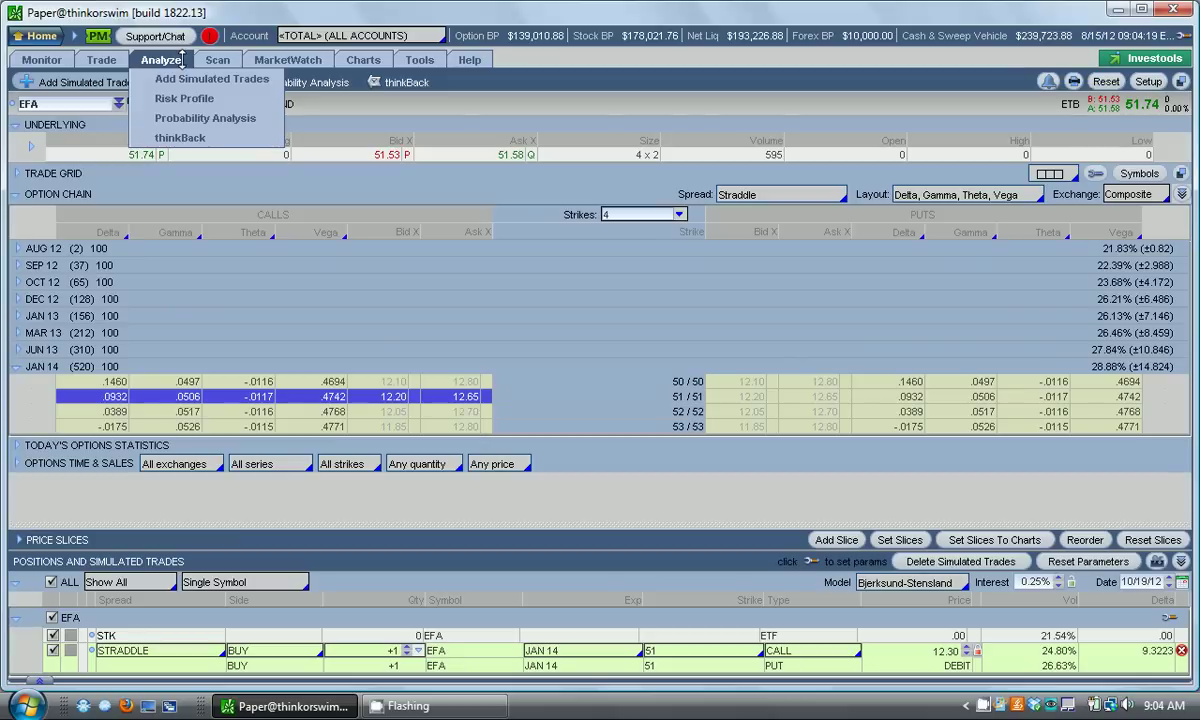
left_click(192, 82)
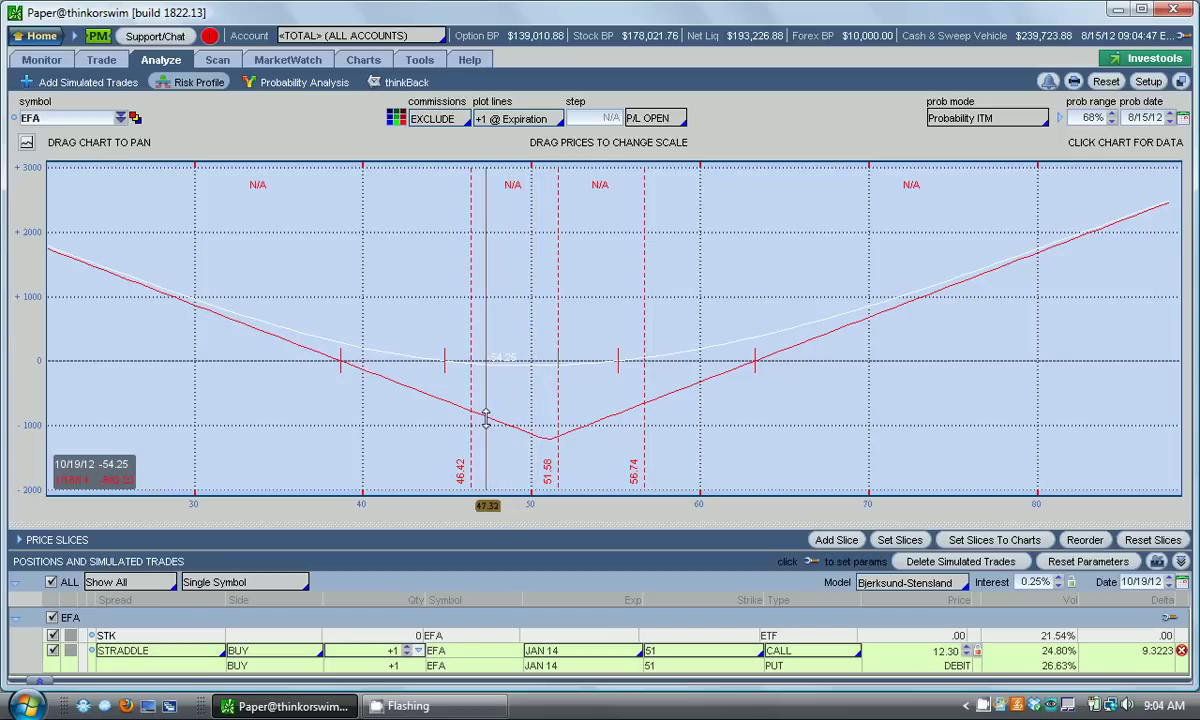
left_click(96, 82)
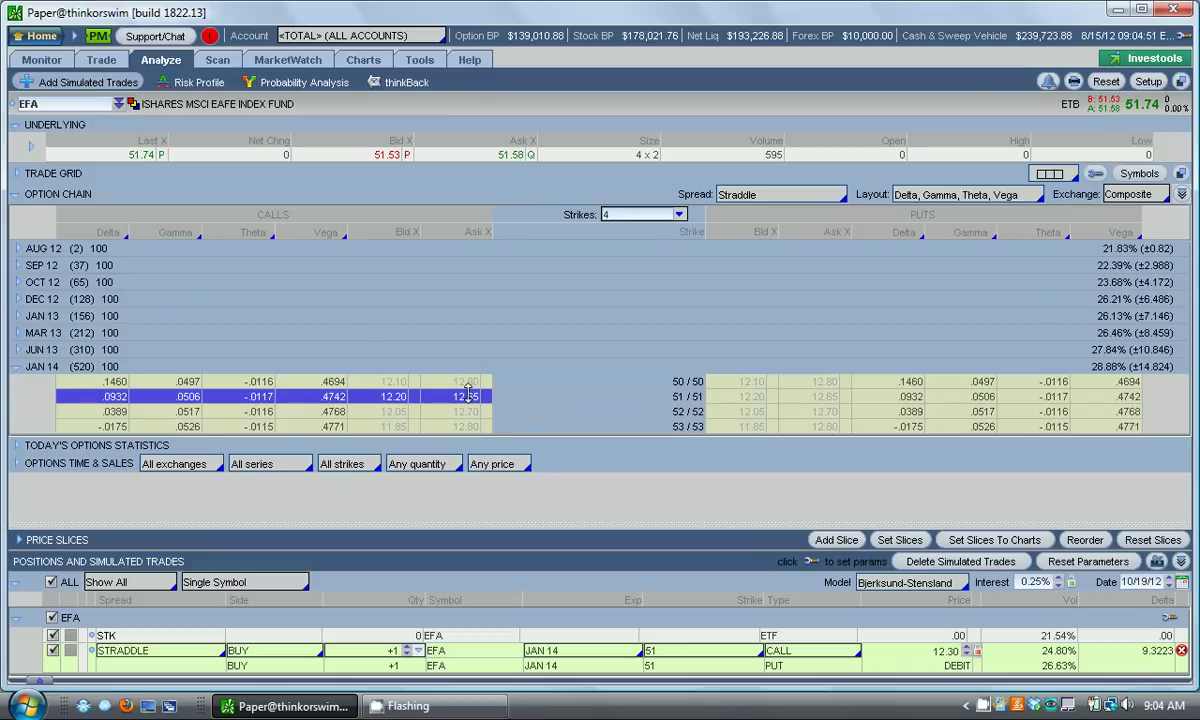